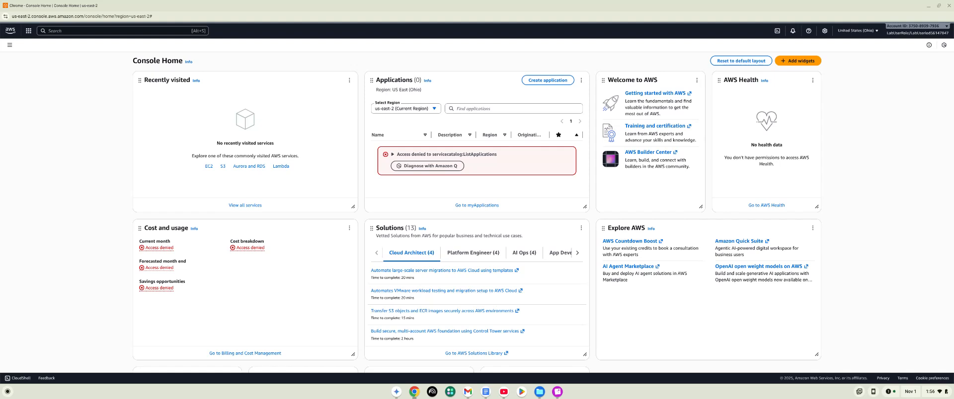
Find the IAM service and open its list of roles
{"action": "left_click", "coordinate": [143, 29]}
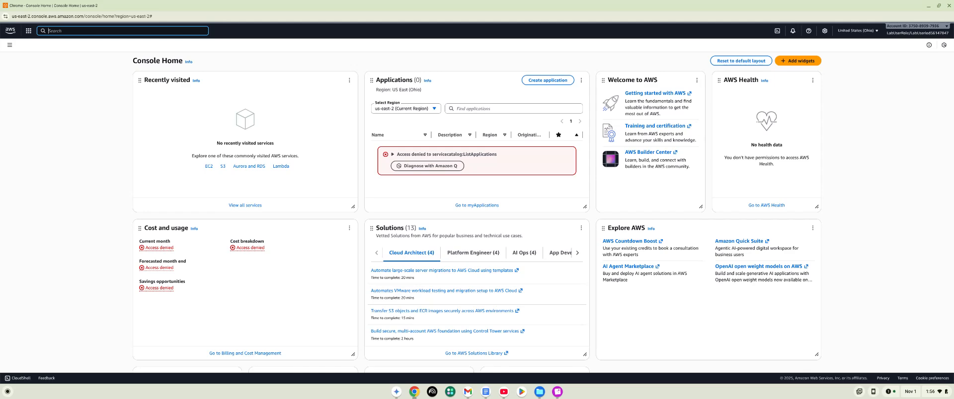
{"action": "type", "text": "iAM"}
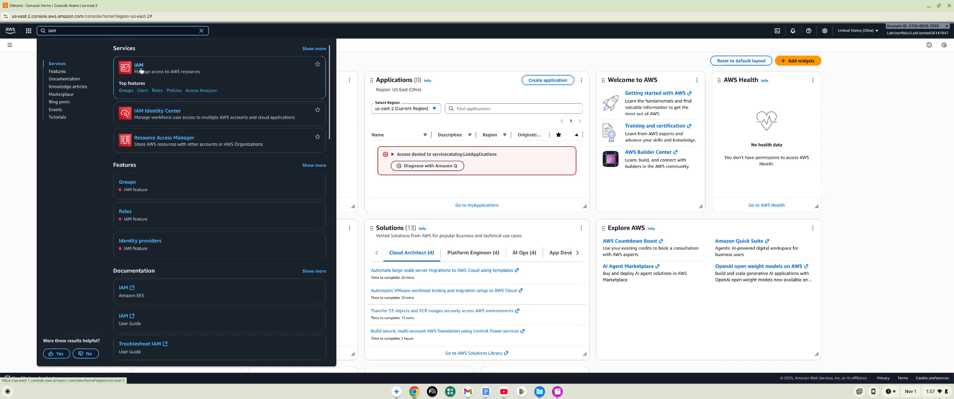
{"action": "left_click", "coordinate": [141, 71]}
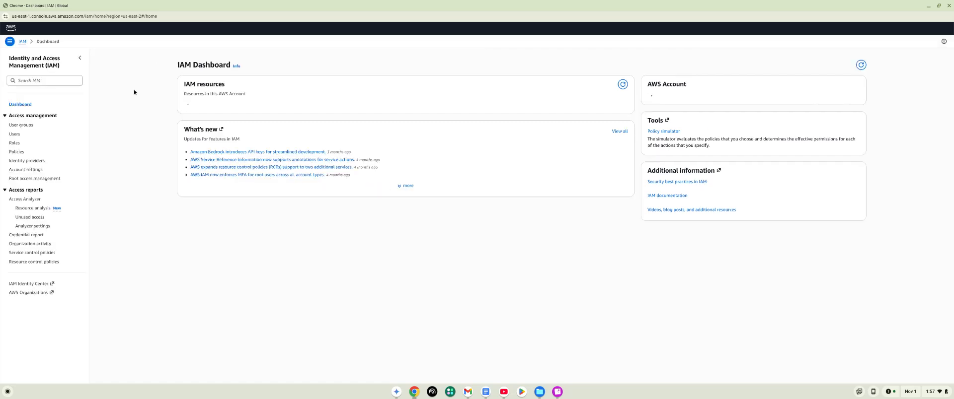
{"action": "left_click", "coordinate": [15, 144]}
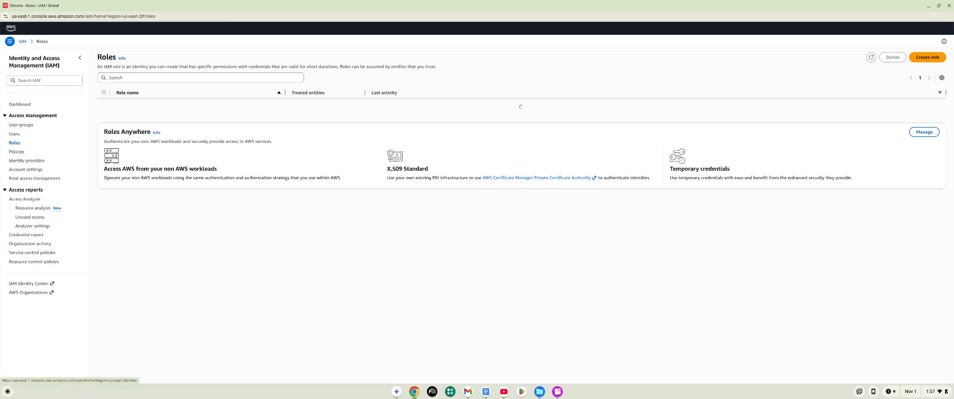
Start a new role for an AWS service with Systems Manager as the use case and proceed to its permissions
{"action": "left_click", "coordinate": [926, 60]}
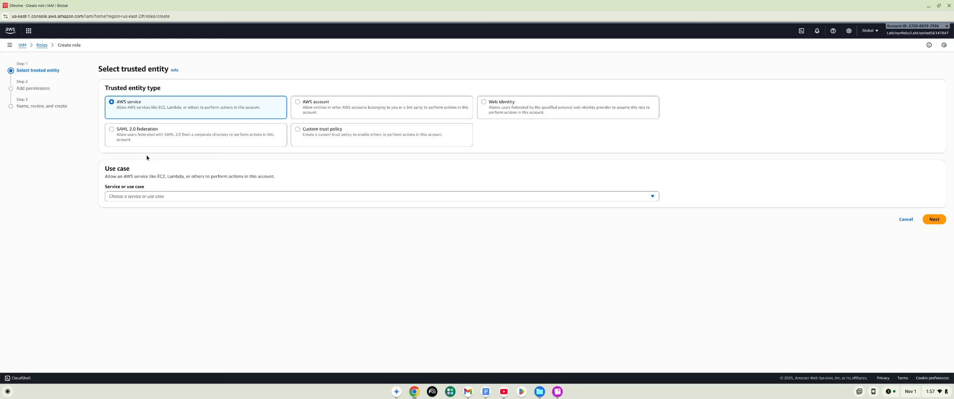
{"action": "left_click", "coordinate": [139, 198]}
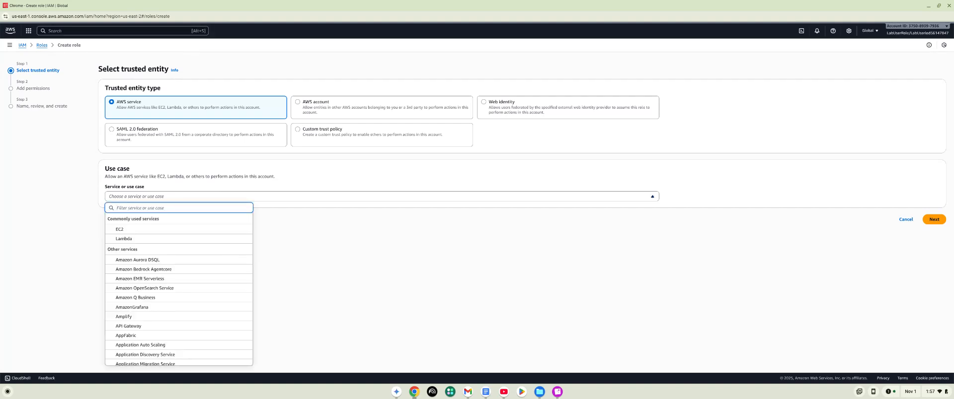
{"action": "type", "text": "Syst"}
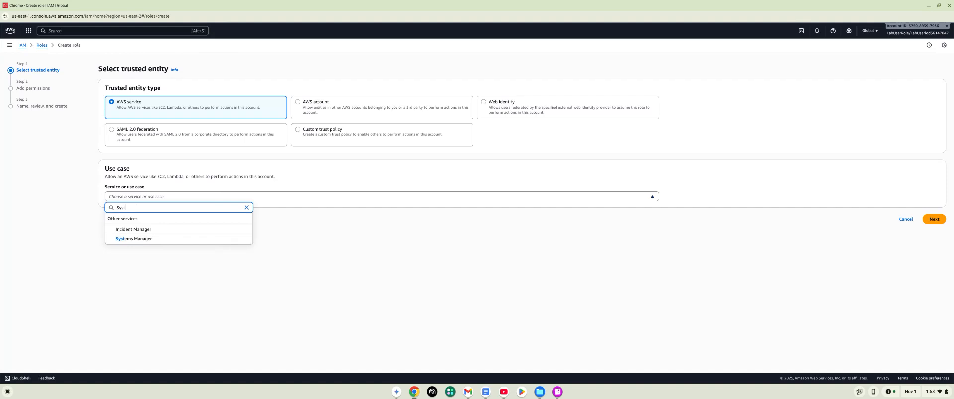
{"action": "left_click", "coordinate": [147, 239]}
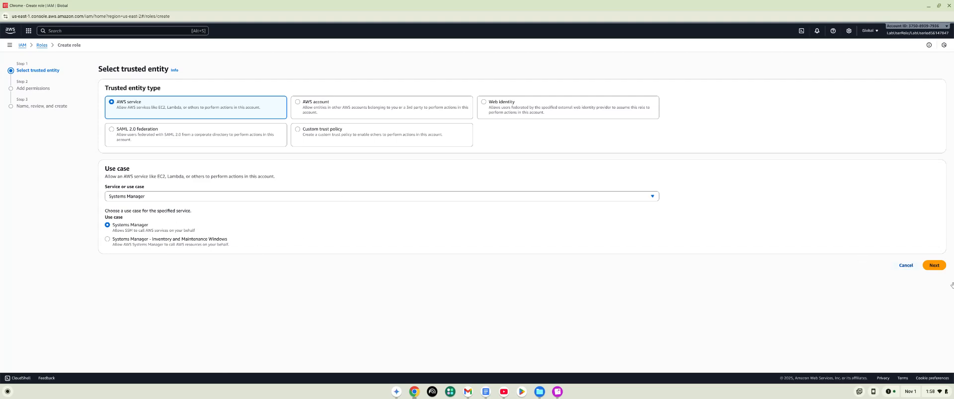
{"action": "left_click", "coordinate": [934, 266]}
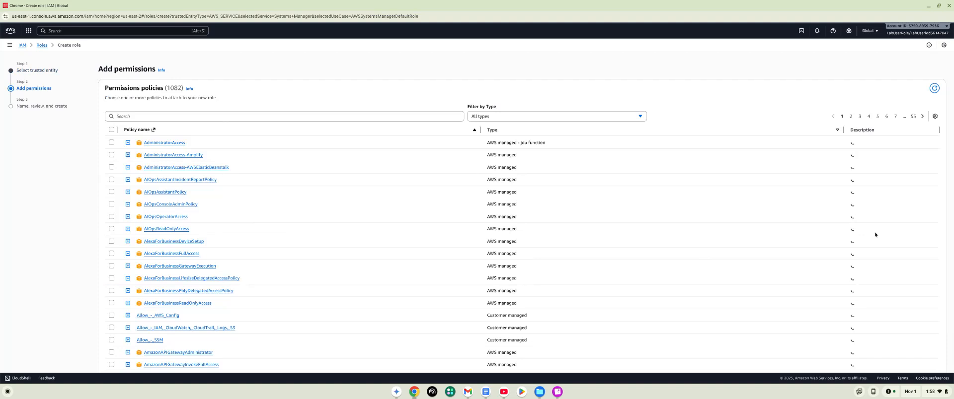
Filter the permissions policies by AmazonSSMA and select AmazonSSMAutomationRole for the new role
{"action": "left_click", "coordinate": [371, 115]}
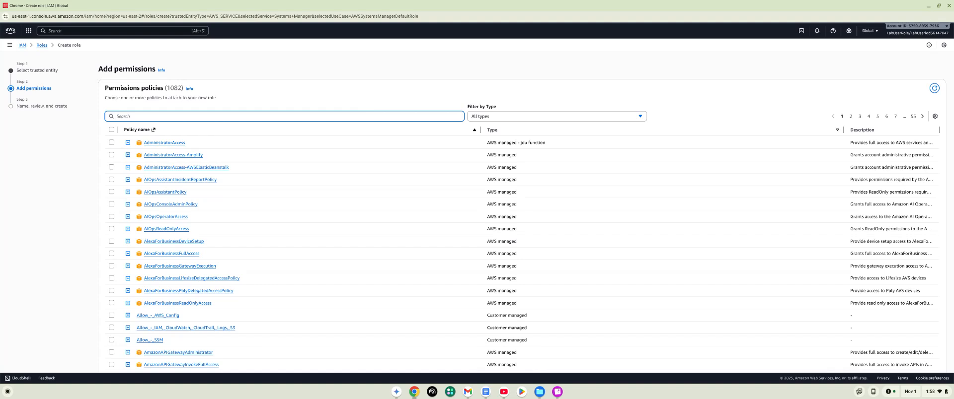
{"action": "type", "text": "Amazon"}
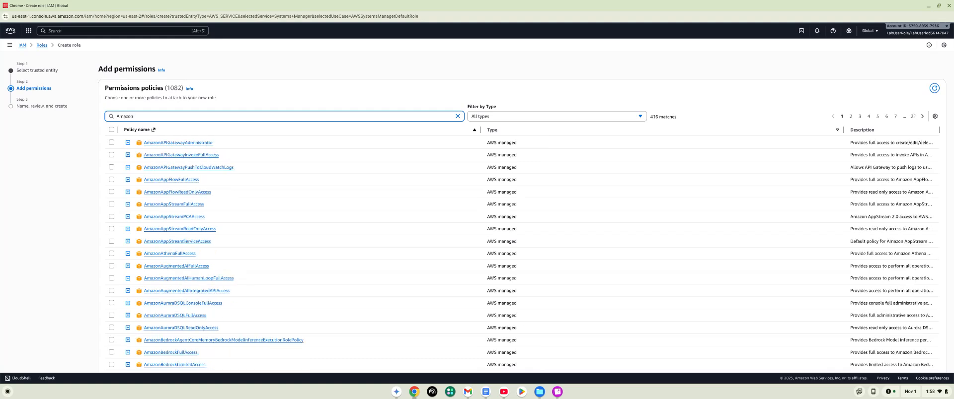
{"action": "type", "text": "SSMA"}
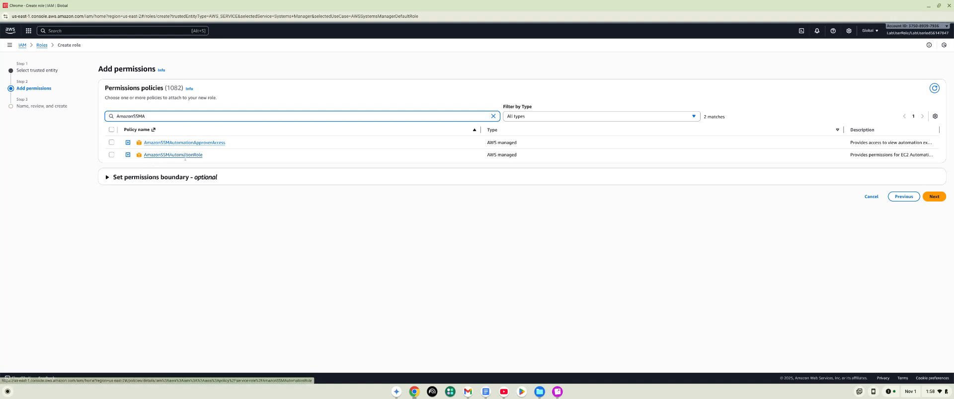
{"action": "left_click", "coordinate": [112, 155]}
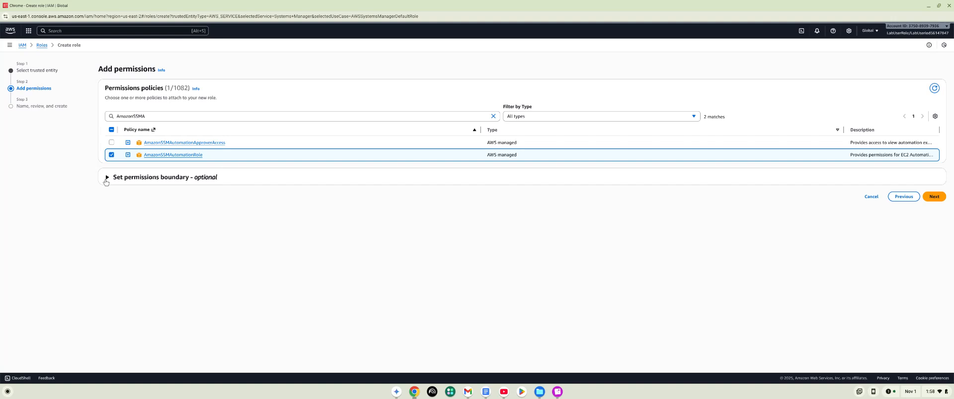
Set the LabSecureAccess policy as the role's permissions boundary and proceed to the review
{"action": "left_click", "coordinate": [107, 178]}
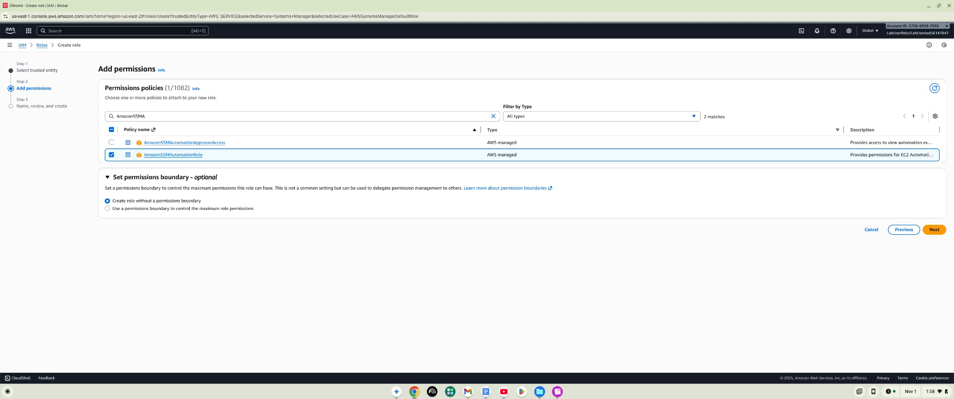
{"action": "left_click", "coordinate": [109, 209]}
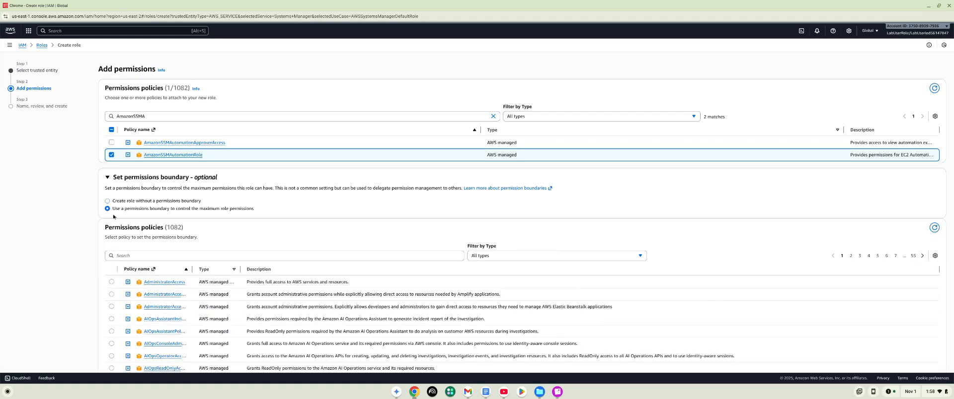
{"action": "left_click", "coordinate": [153, 256]}
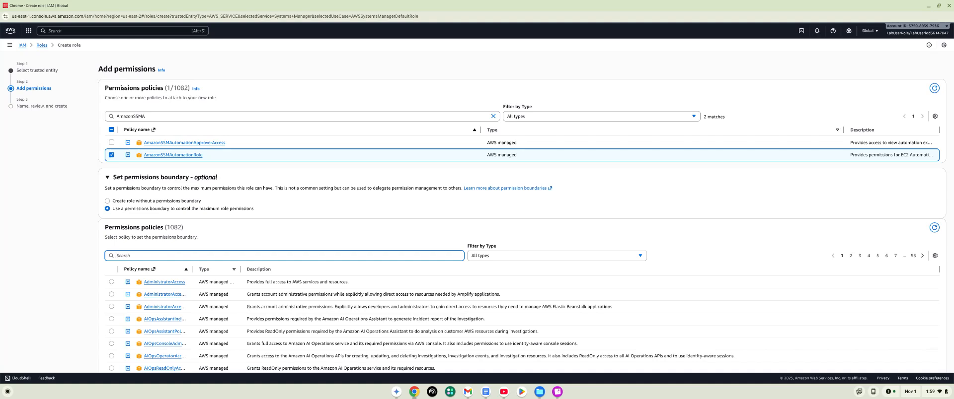
{"action": "type", "text": "L"}
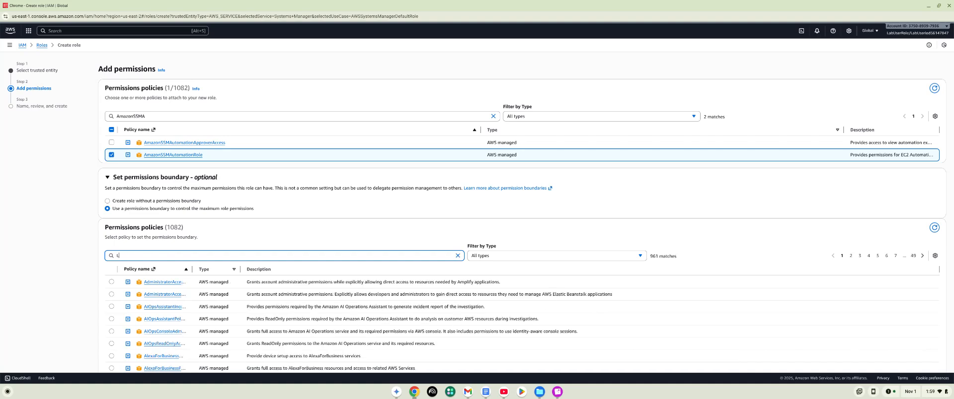
{"action": "type", "text": "ab"}
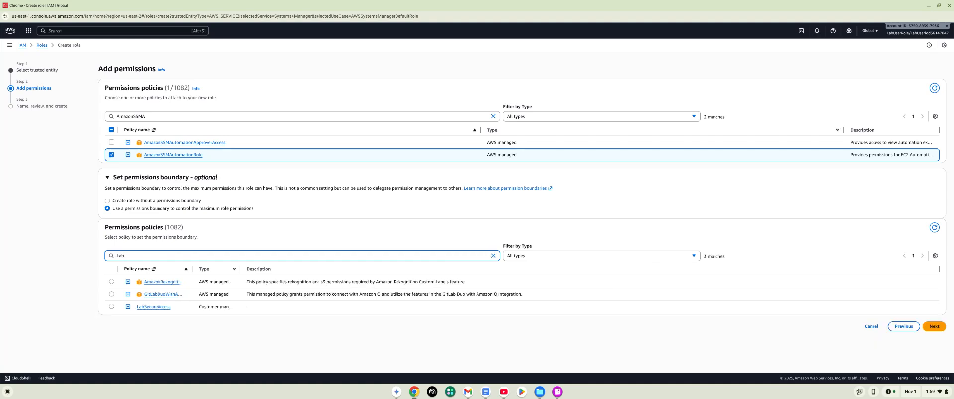
{"action": "left_click", "coordinate": [111, 307]}
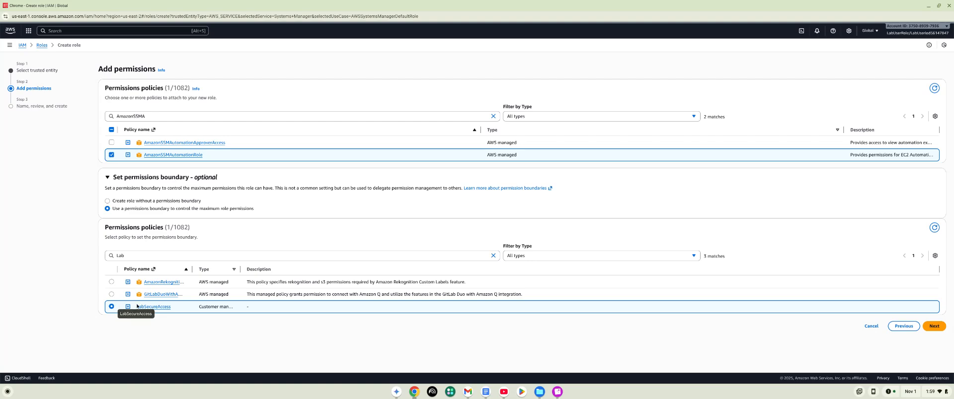
{"action": "left_click", "coordinate": [935, 327]}
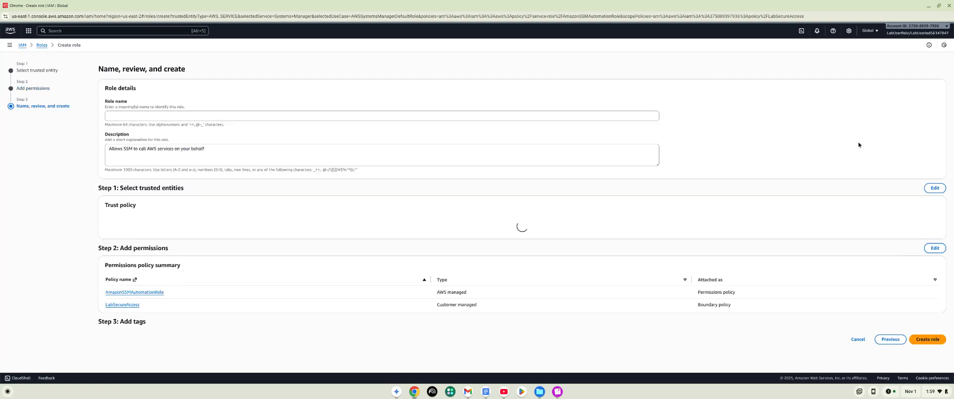
Name the role AmazonSSMAutomationRole and create it
{"action": "left_click", "coordinate": [383, 112]}
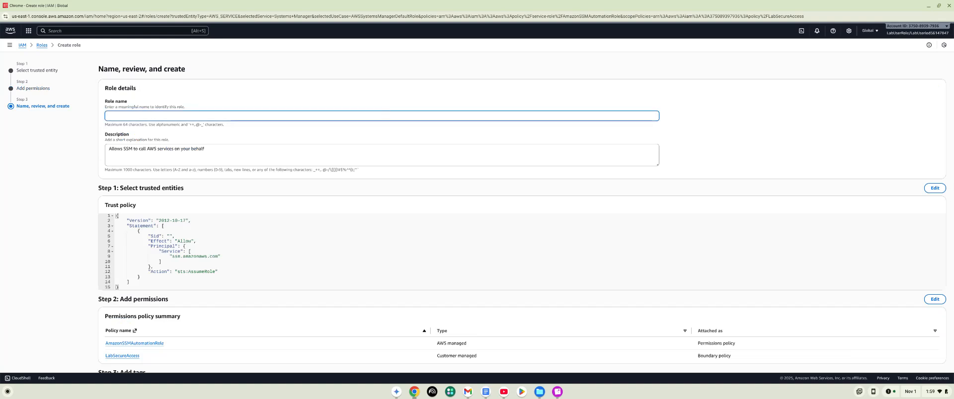
{"action": "type", "text": "AmazonSSM"}
{"action": "type", "text": "AutomationRole"}
{"action": "scroll", "coordinate": [721, 124], "scroll_direction": "down", "scroll_amount": 3}
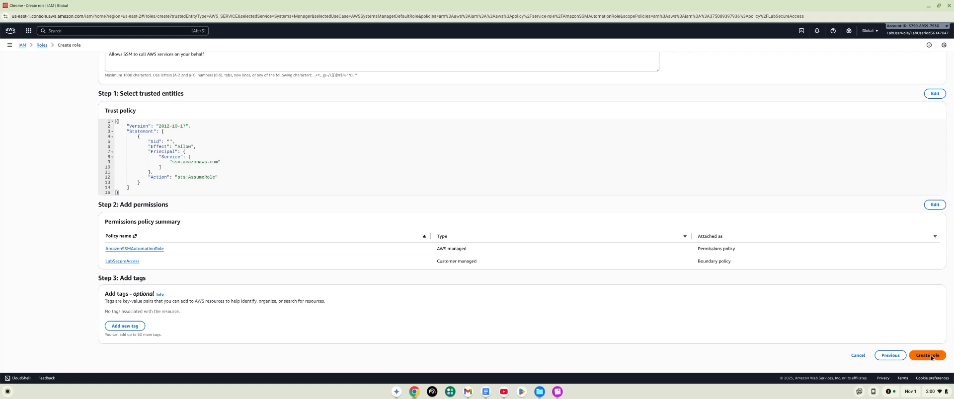
{"action": "left_click", "coordinate": [929, 355]}
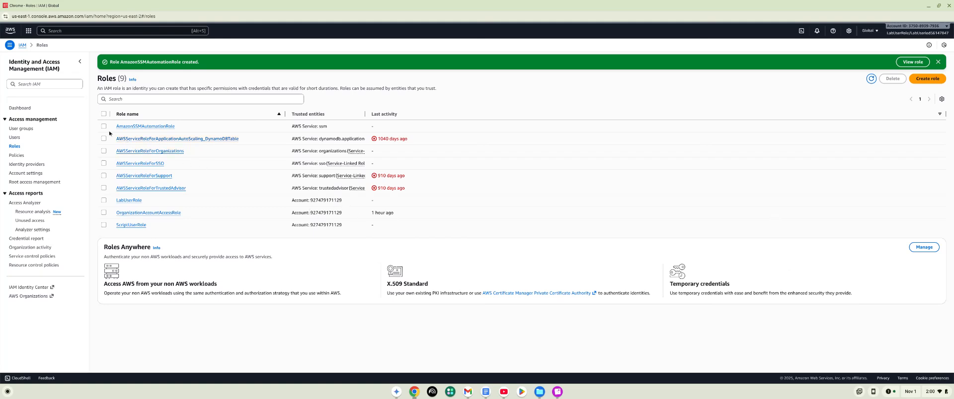
Open the AmazonSSMAutomationRole role and start an inline policy for the S3 service
{"action": "left_click", "coordinate": [137, 128]}
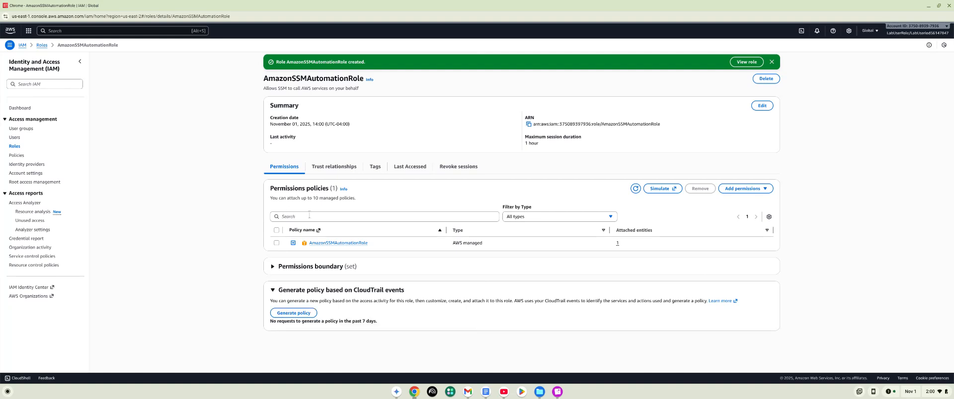
{"action": "left_click", "coordinate": [752, 191]}
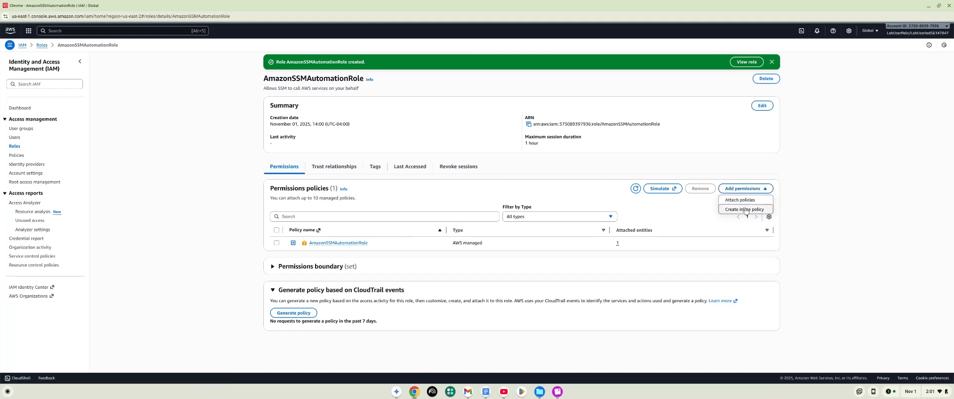
{"action": "left_click", "coordinate": [746, 212]}
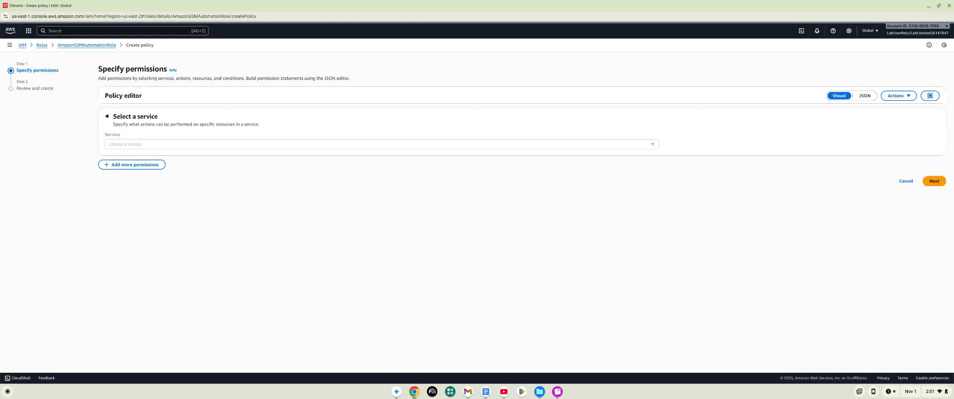
{"action": "left_click", "coordinate": [293, 144]}
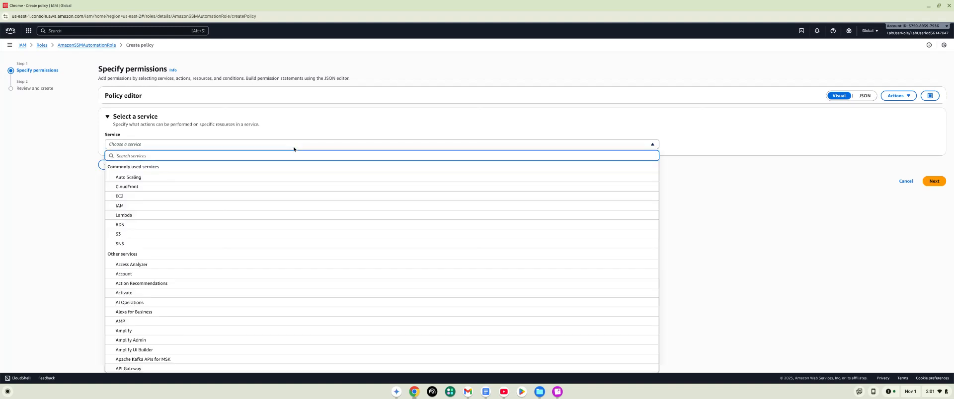
{"action": "left_click", "coordinate": [128, 234]}
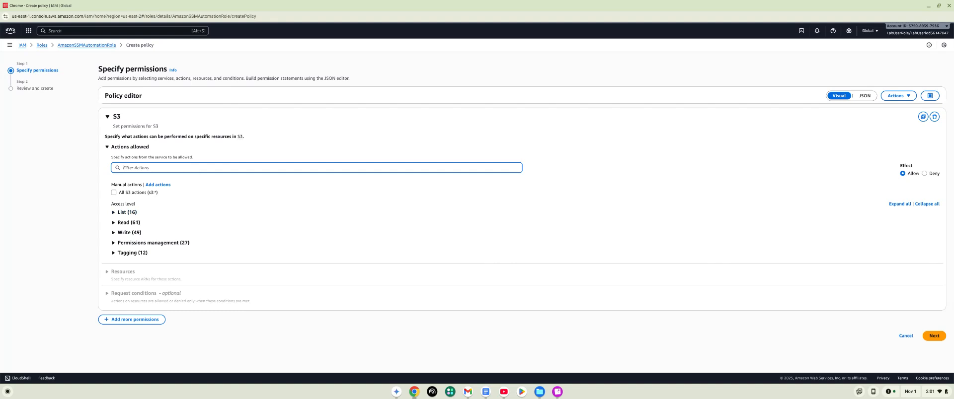
Allow all List actions and all Permissions management actions for S3 in the inline policy
{"action": "left_click", "coordinate": [113, 213]}
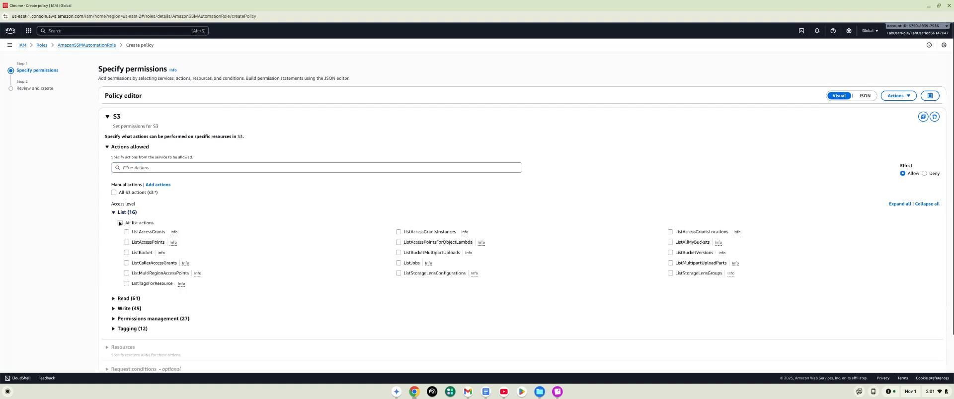
{"action": "left_click", "coordinate": [120, 223]}
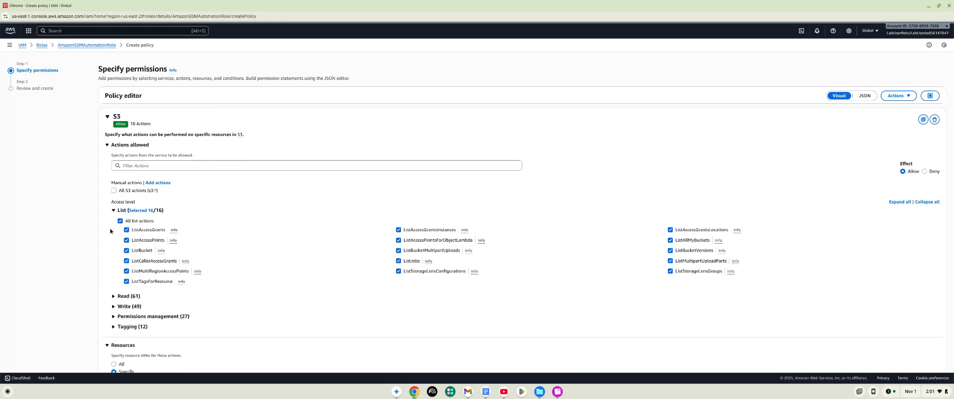
{"action": "left_click", "coordinate": [113, 317]}
{"action": "scroll", "coordinate": [118, 298], "scroll_direction": "down", "scroll_amount": 1}
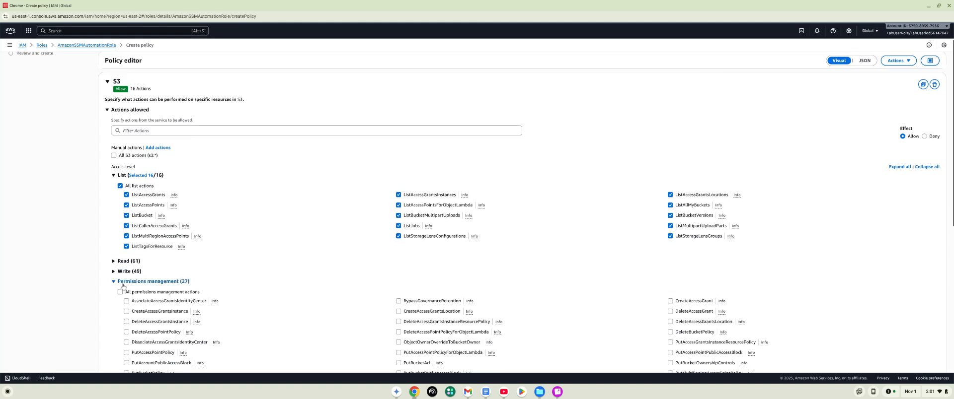
{"action": "left_click", "coordinate": [119, 292]}
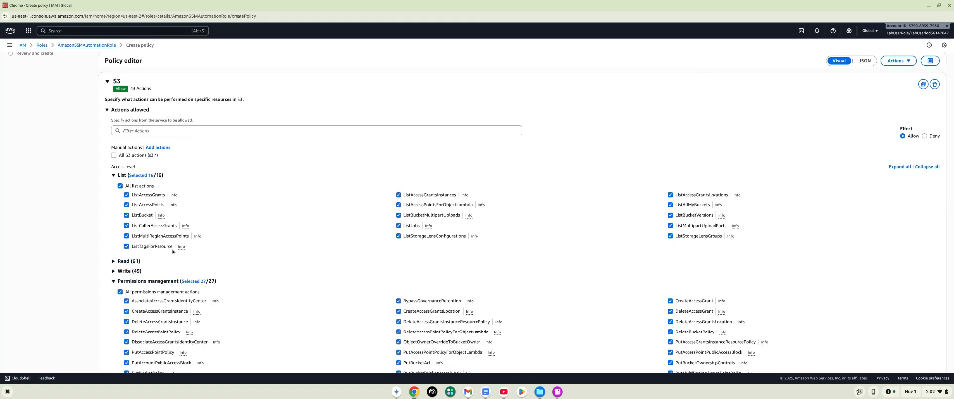
Apply the S3 permissions to all resources and proceed to the policy review
{"action": "scroll", "coordinate": [168, 258], "scroll_direction": "down", "scroll_amount": 4}
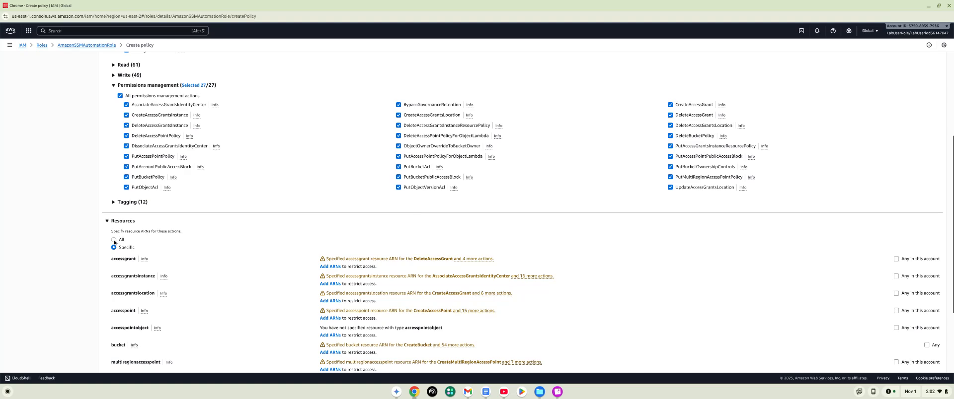
{"action": "left_click", "coordinate": [114, 240]}
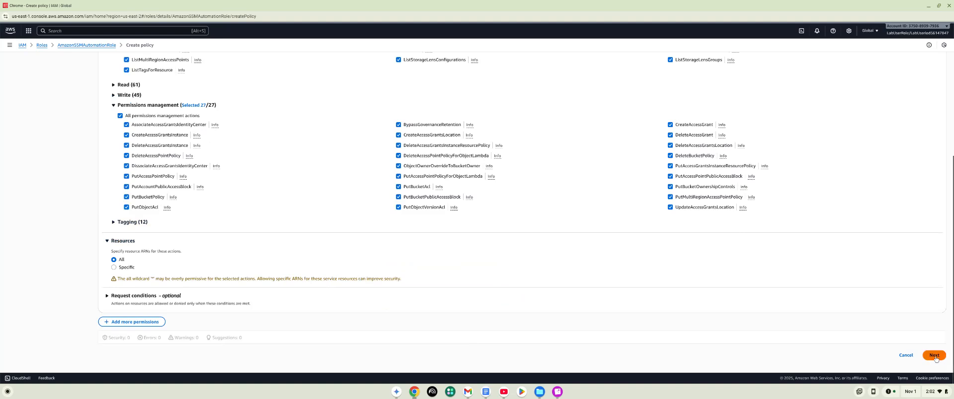
{"action": "left_click", "coordinate": [935, 355]}
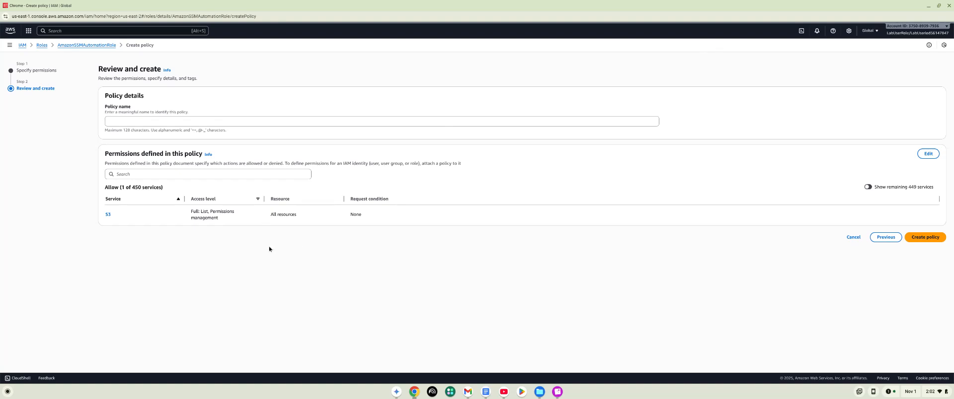
Name the inline policy S3ManagePermissions and create it
{"action": "left_click", "coordinate": [225, 121]}
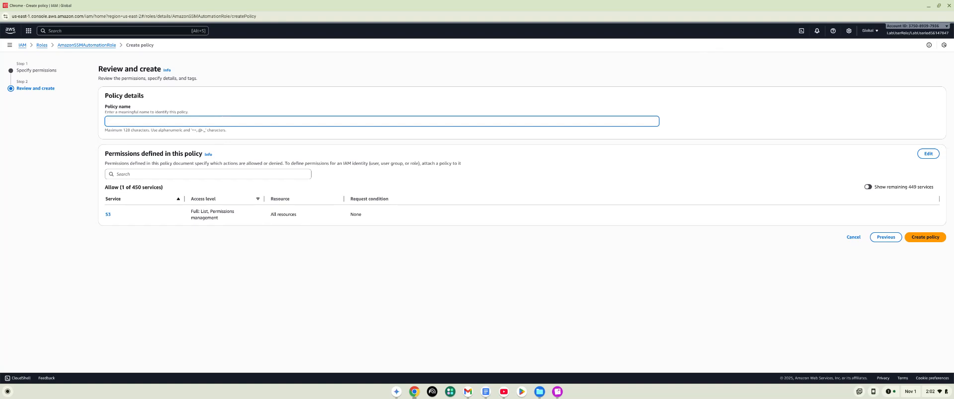
{"action": "type", "text": "S3ManagePermissions"}
{"action": "left_click", "coordinate": [924, 240]}
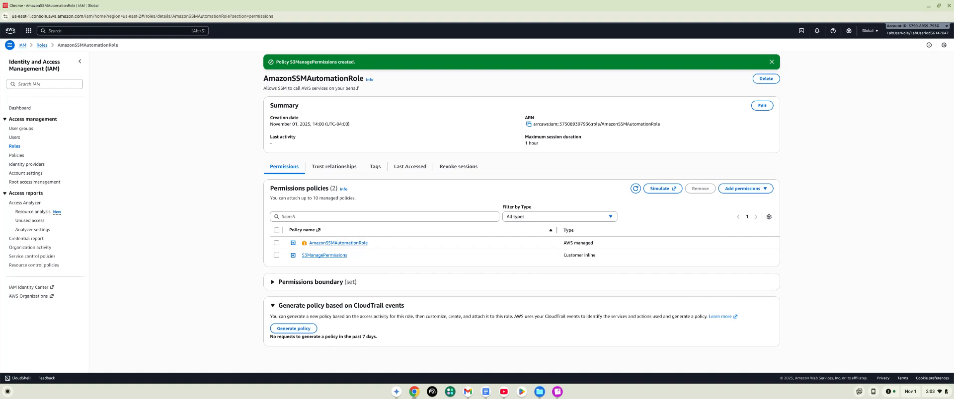
Find the S3 service in the console and start creating a bucket
{"action": "left_click", "coordinate": [168, 31]}
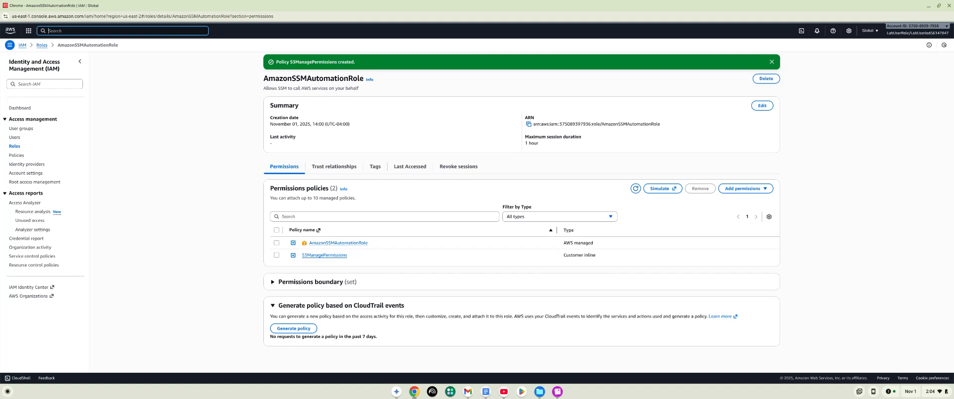
{"action": "type", "text": "SI"}
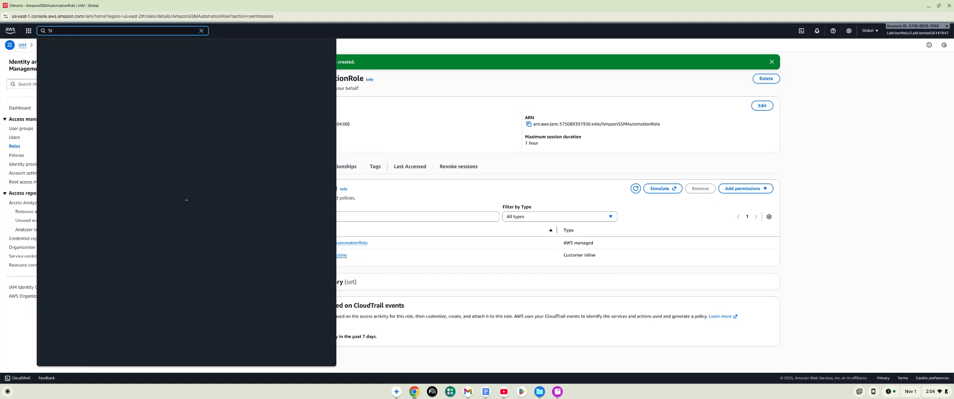
{"action": "type", "text": "3"}
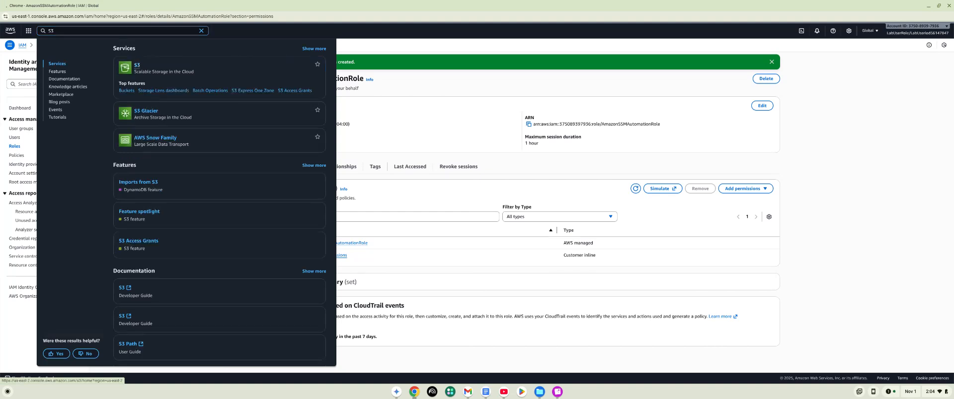
{"action": "left_click", "coordinate": [137, 67]}
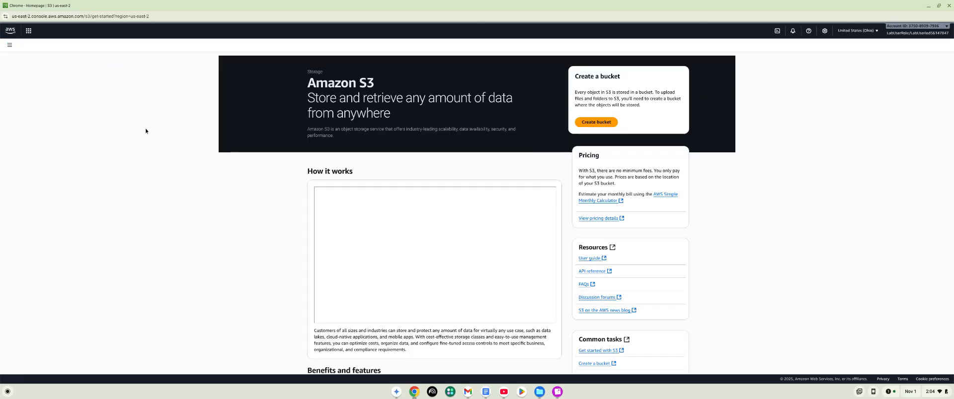
{"action": "left_click", "coordinate": [595, 123]}
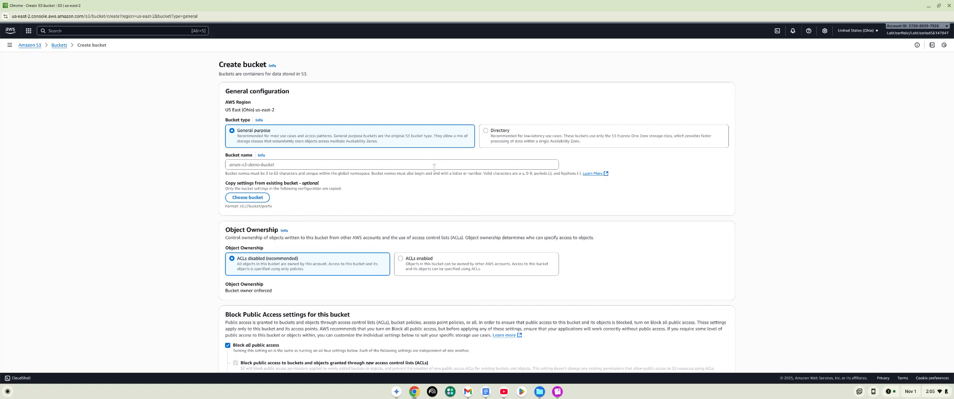
Name the general purpose bucket "testbucket-" followed by the lab user's ID number
{"action": "left_click", "coordinate": [433, 167]}
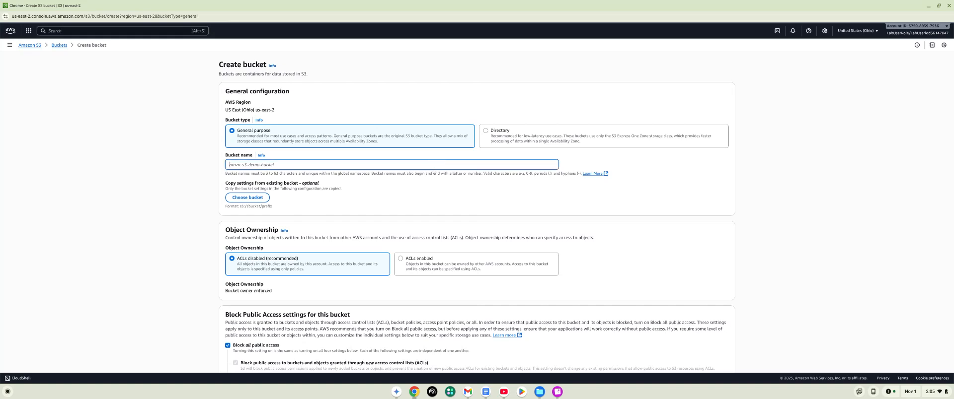
{"action": "type", "text": "testbucket-56"}
{"action": "type", "text": "147847"}
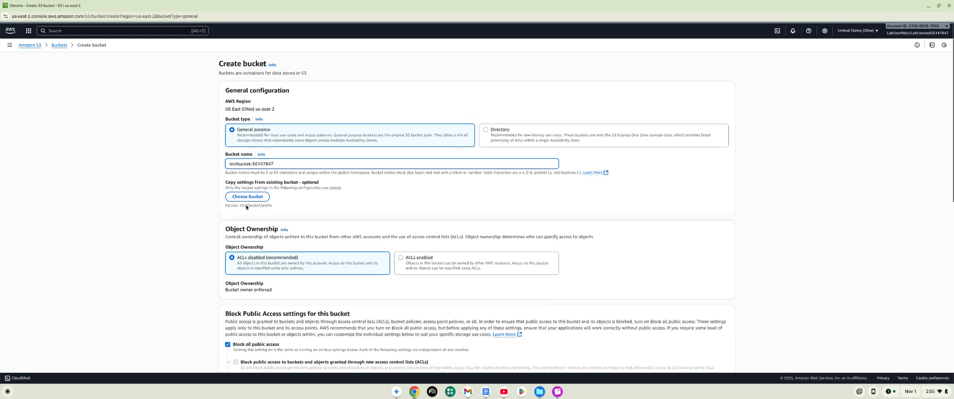
Turn off Block all public access, acknowledge that objects might become public, and create the bucket
{"action": "scroll", "coordinate": [228, 279], "scroll_direction": "down", "scroll_amount": 3}
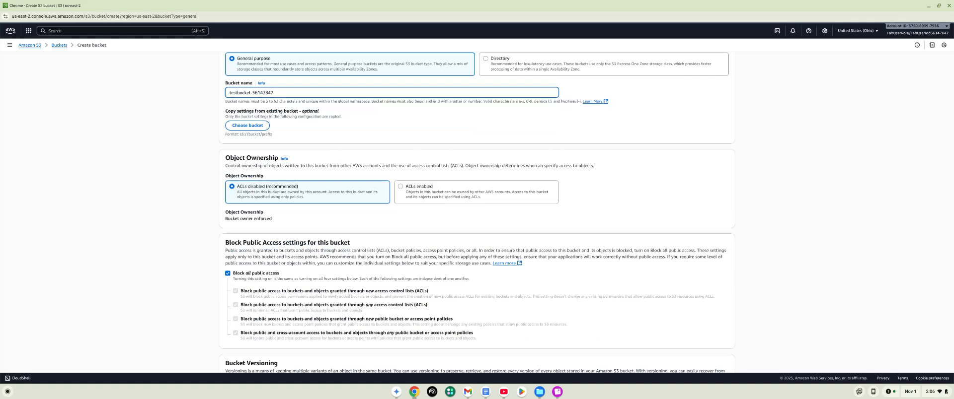
{"action": "left_click", "coordinate": [228, 273]}
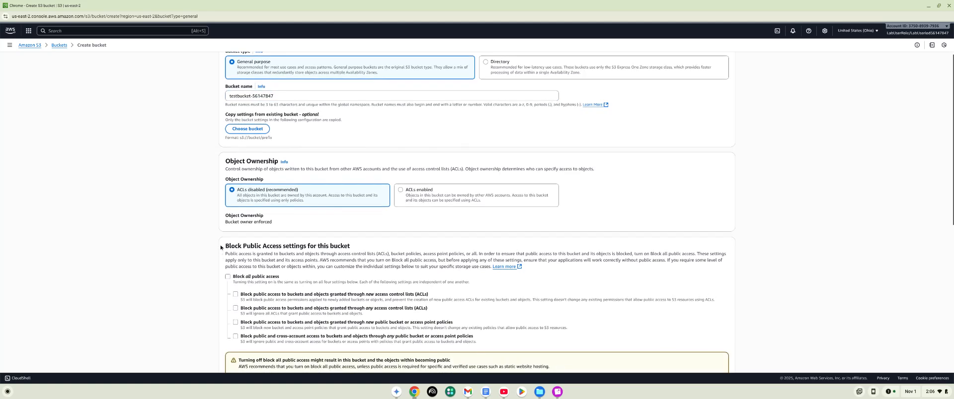
{"action": "scroll", "coordinate": [221, 248], "scroll_direction": "up", "scroll_amount": 1}
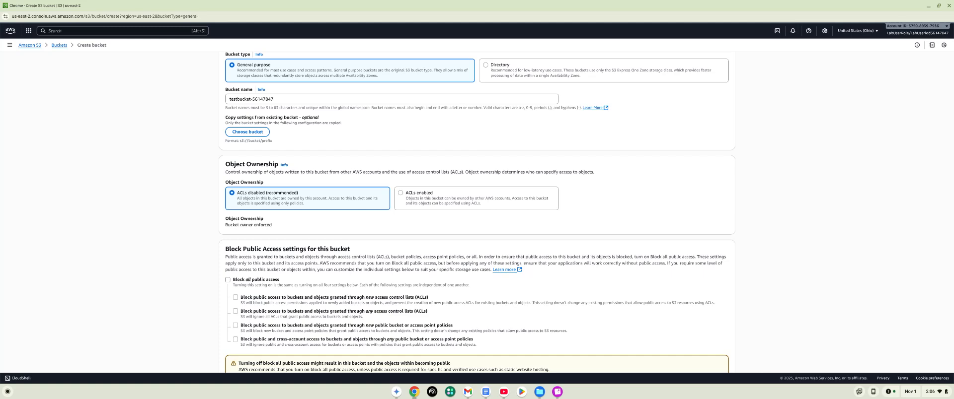
{"action": "scroll", "coordinate": [192, 221], "scroll_direction": "down", "scroll_amount": 3}
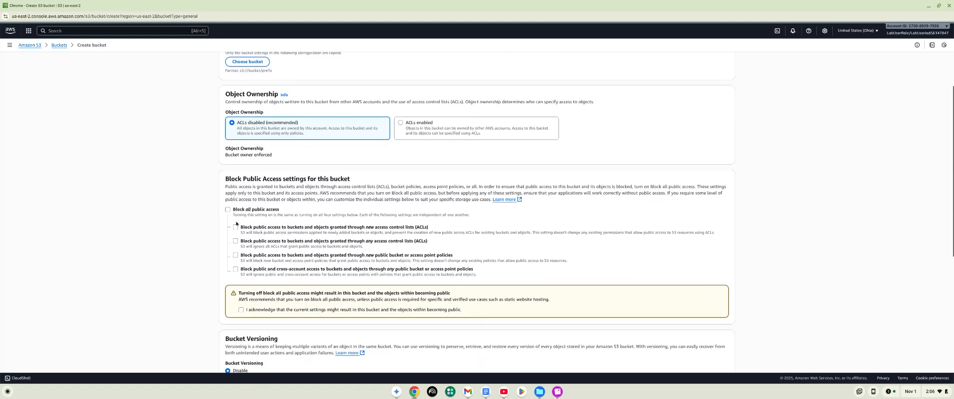
{"action": "scroll", "coordinate": [213, 272], "scroll_direction": "down", "scroll_amount": 2}
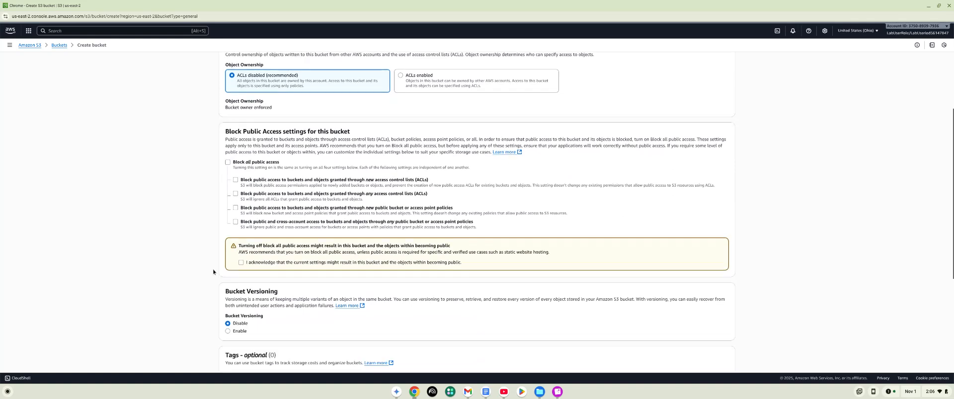
{"action": "left_click", "coordinate": [241, 263]}
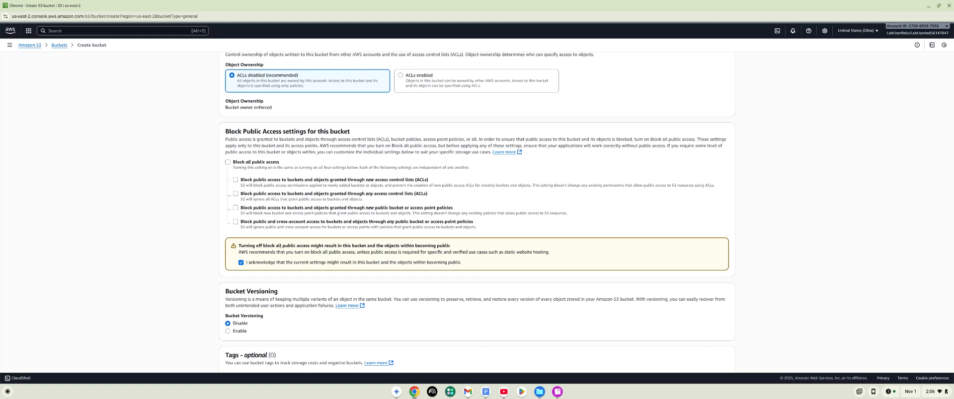
{"action": "scroll", "coordinate": [276, 258], "scroll_direction": "down", "scroll_amount": 5}
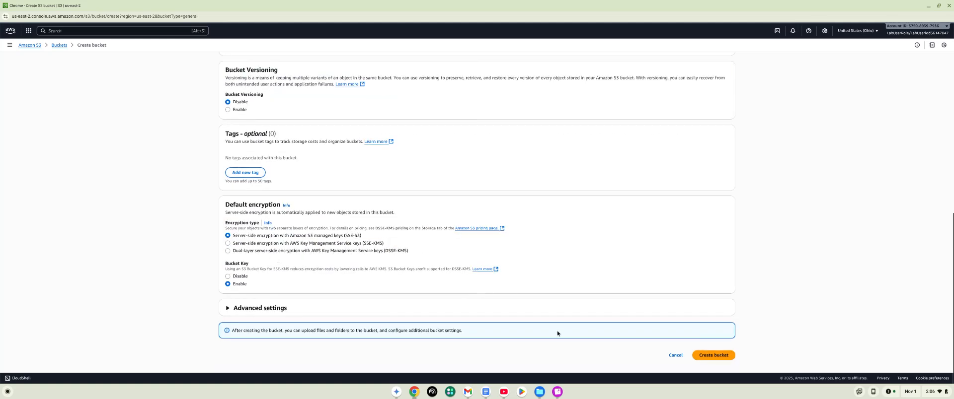
{"action": "left_click", "coordinate": [707, 358]}
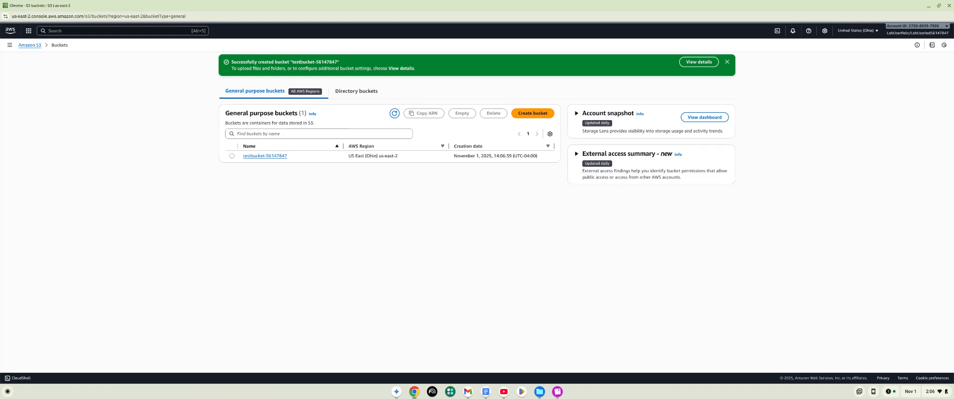
Open the AWS Config service and set it up using the 1-click setup with its default settings
{"action": "left_click", "coordinate": [157, 31]}
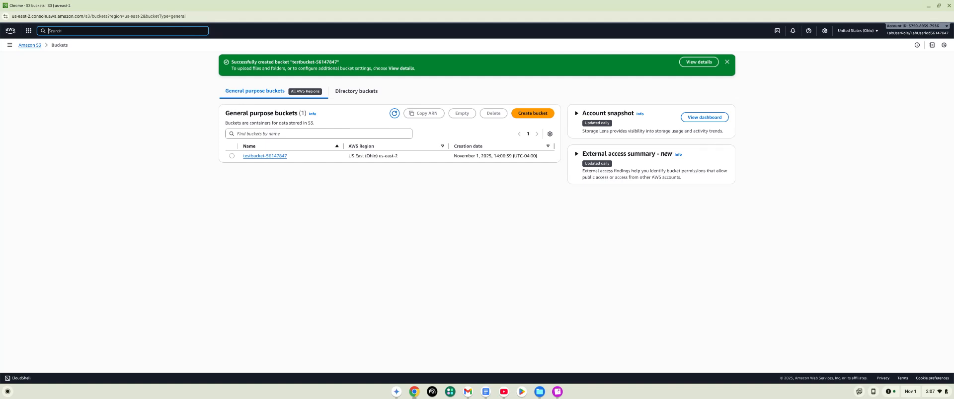
{"action": "type", "text": "Confi"}
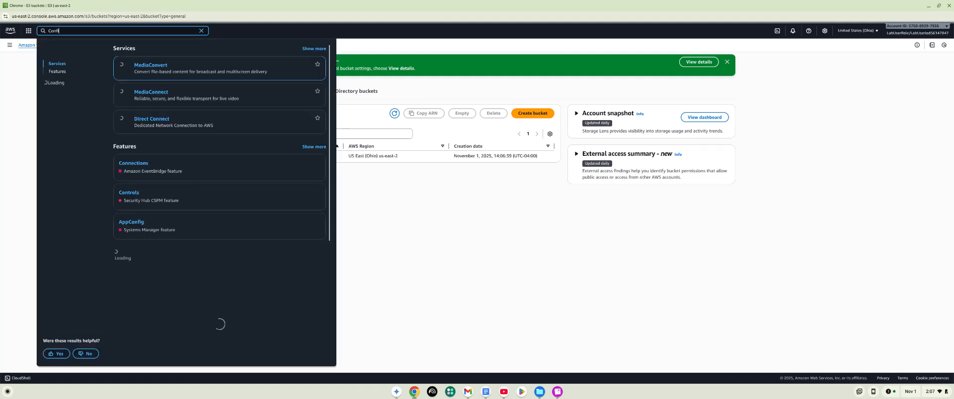
{"action": "type", "text": "g"}
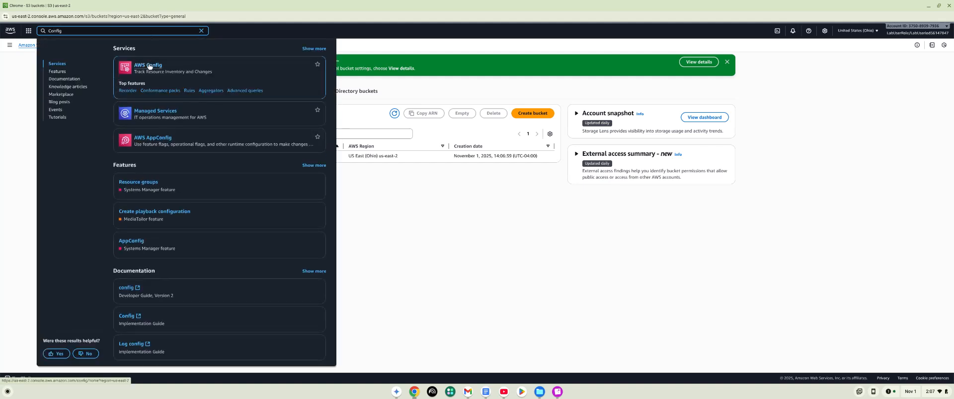
{"action": "left_click", "coordinate": [148, 66]}
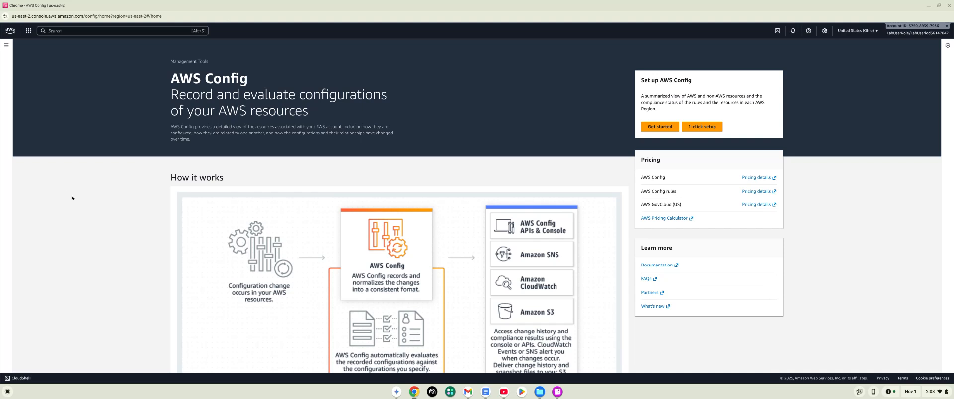
{"action": "left_click", "coordinate": [705, 131]}
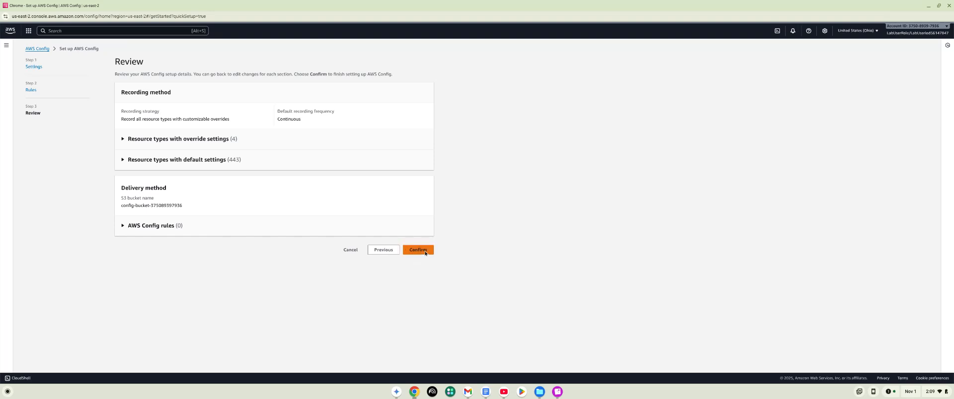
{"action": "left_click", "coordinate": [426, 254]}
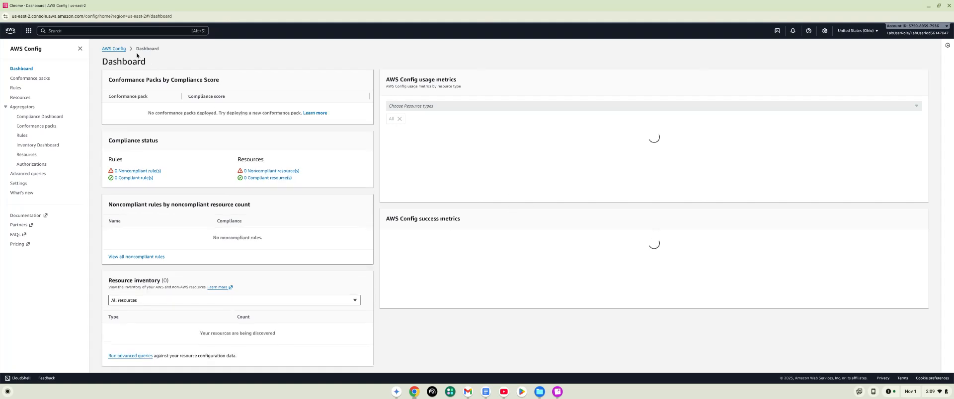
Start adding an AWS Config rule and filter the AWS managed rules by the name s3-bucket-level-public-access-prohibited
{"action": "left_click", "coordinate": [17, 89]}
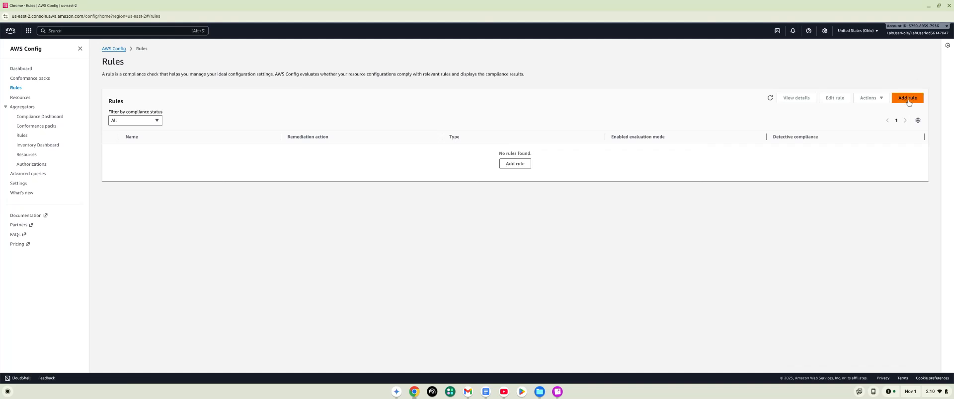
{"action": "left_click", "coordinate": [907, 98]}
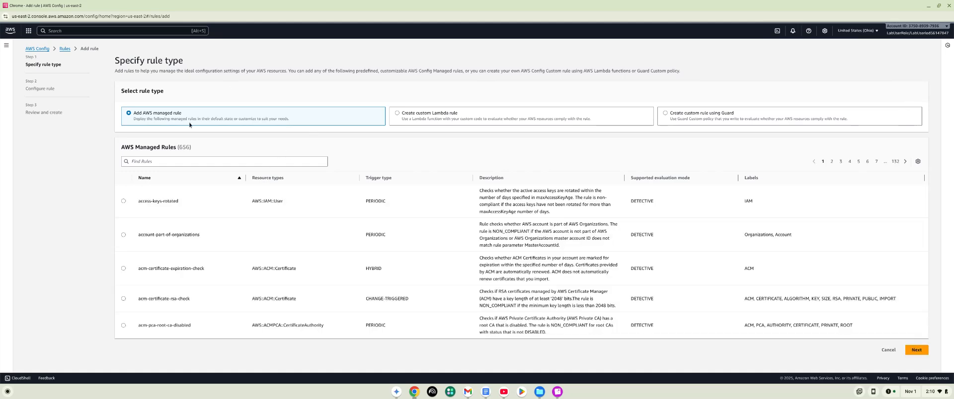
{"action": "left_click", "coordinate": [203, 162]}
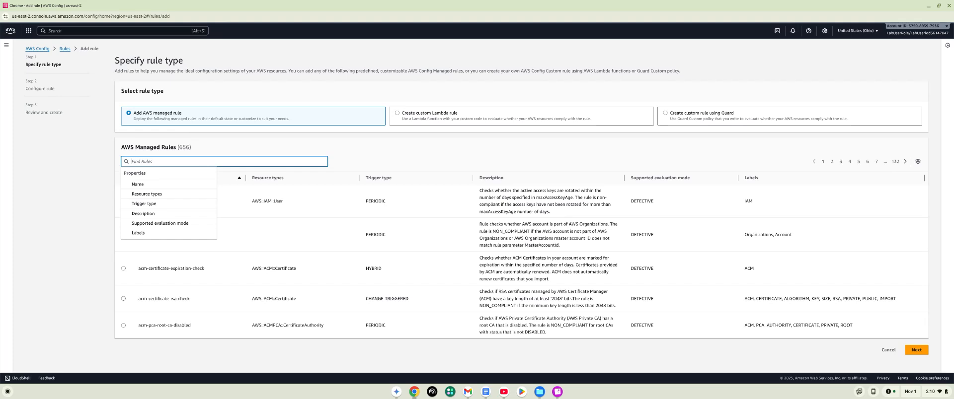
{"action": "type", "text": "s"}
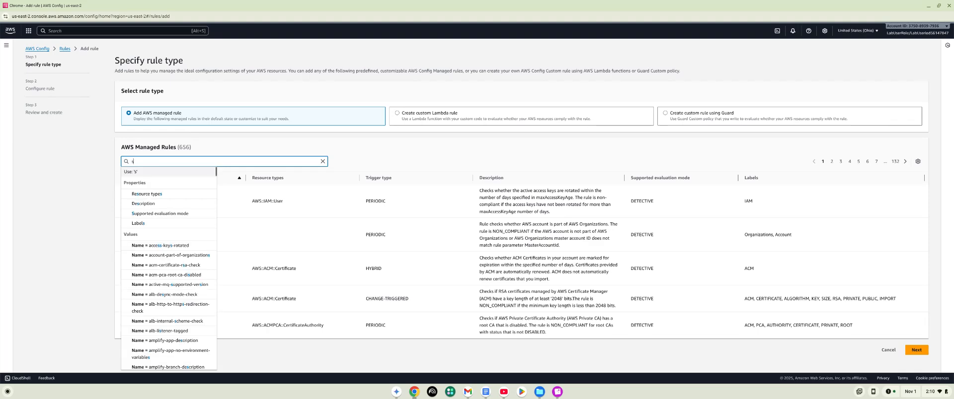
{"action": "type", "text": "3s"}
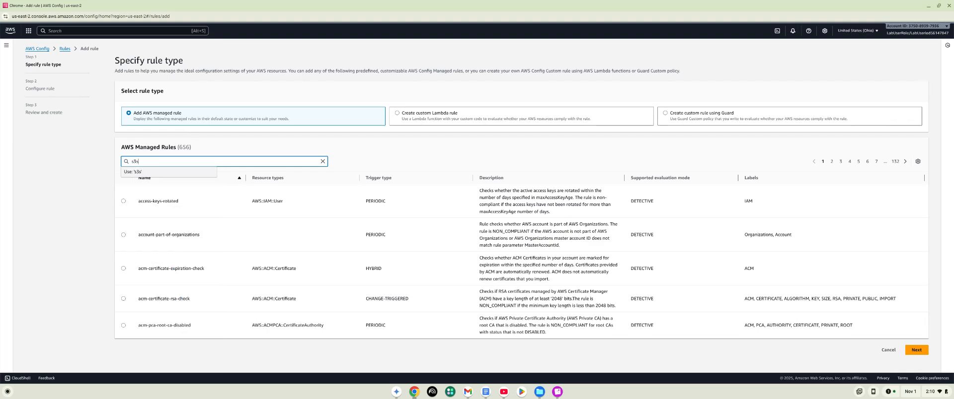
{"action": "key", "text": "BackSpace"}
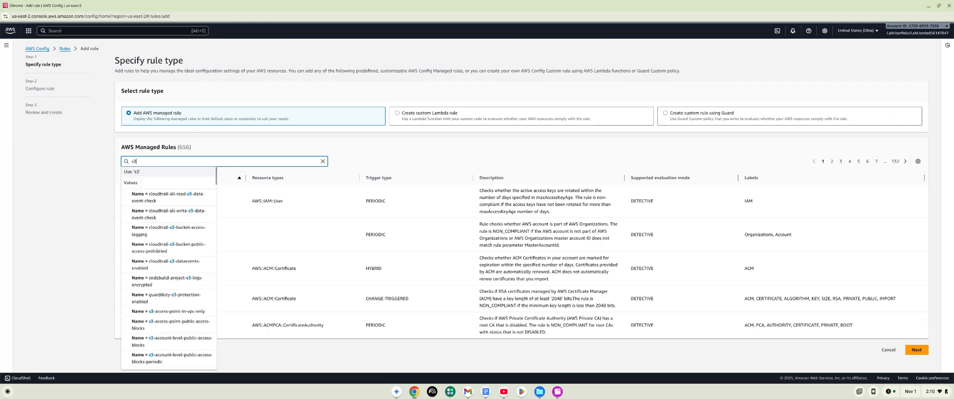
{"action": "type", "text": "-bucket-"}
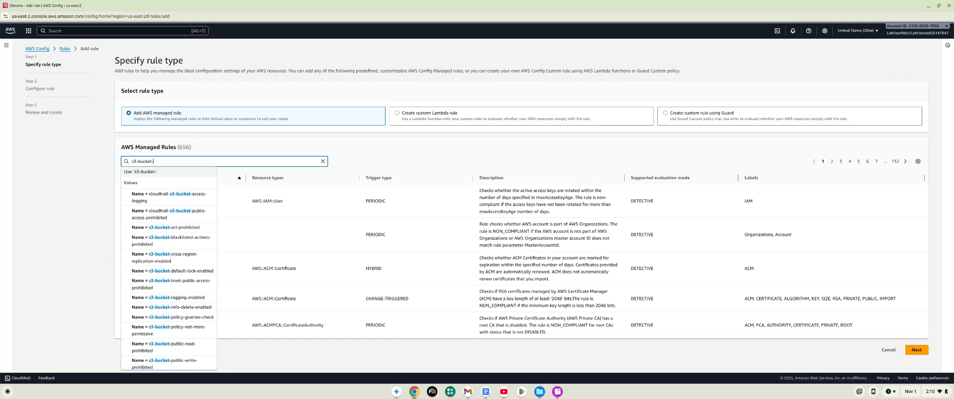
{"action": "type", "text": "leve"}
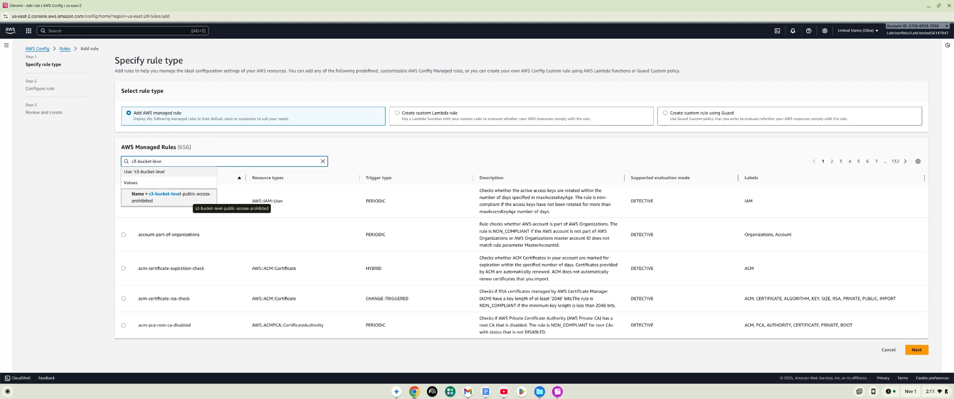
{"action": "left_click", "coordinate": [187, 200]}
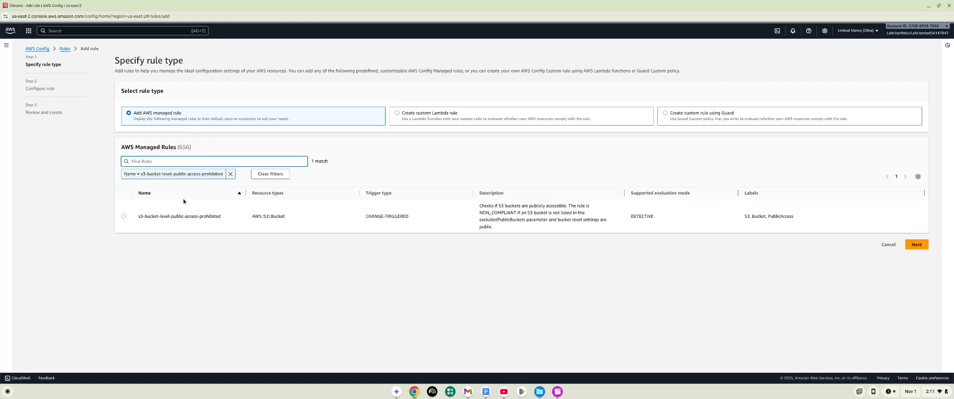
Select the s3-bucket-level-public-access-prohibited managed rule and proceed to its configuration
{"action": "left_click", "coordinate": [123, 217]}
{"action": "left_click", "coordinate": [123, 217]}
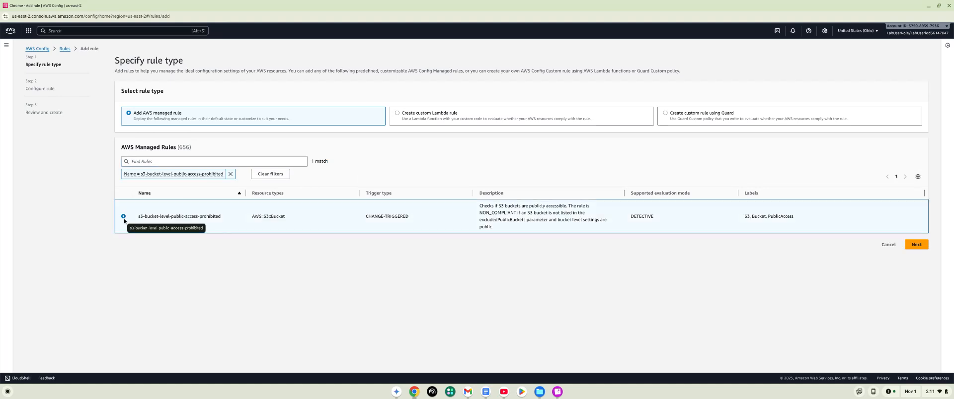
{"action": "left_click", "coordinate": [913, 251]}
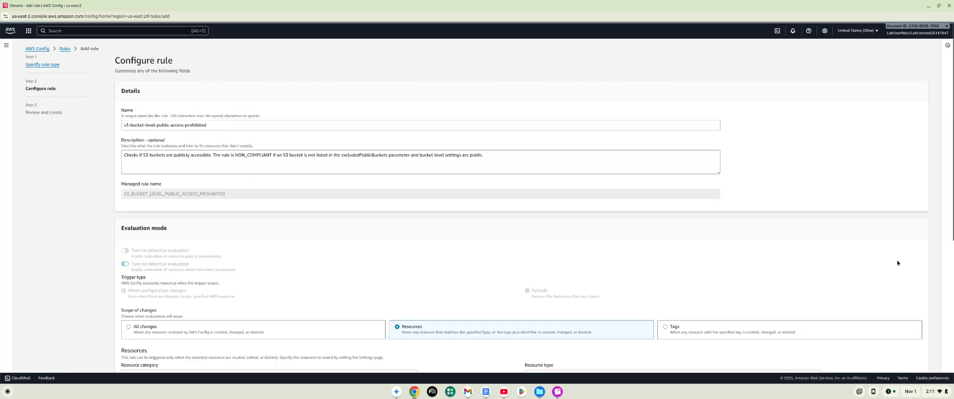
{"action": "scroll", "coordinate": [674, 237], "scroll_direction": "down", "scroll_amount": 1}
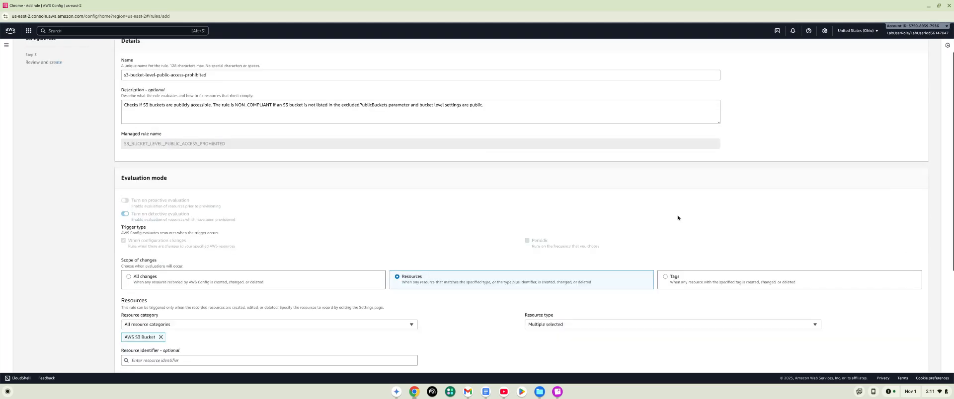
Keep the default configuration of the s3-bucket-level-public-access-prohibited rule, review it and save the rule
{"action": "scroll", "coordinate": [677, 217], "scroll_direction": "up", "scroll_amount": 1}
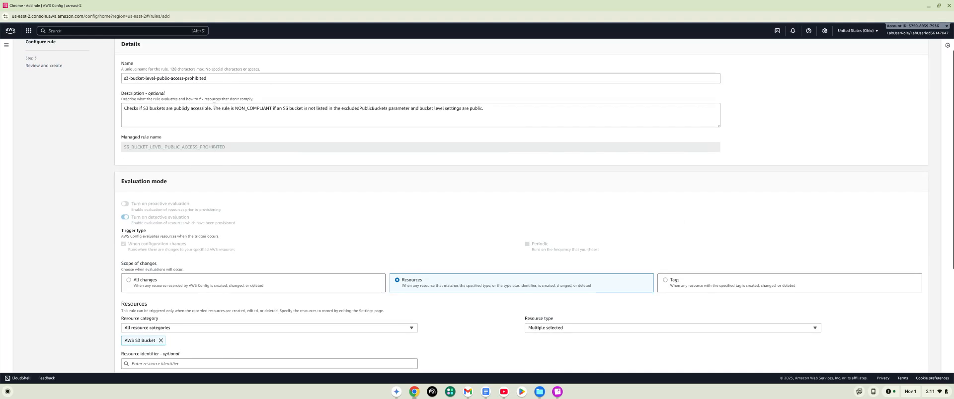
{"action": "scroll", "coordinate": [283, 164], "scroll_direction": "down", "scroll_amount": 4}
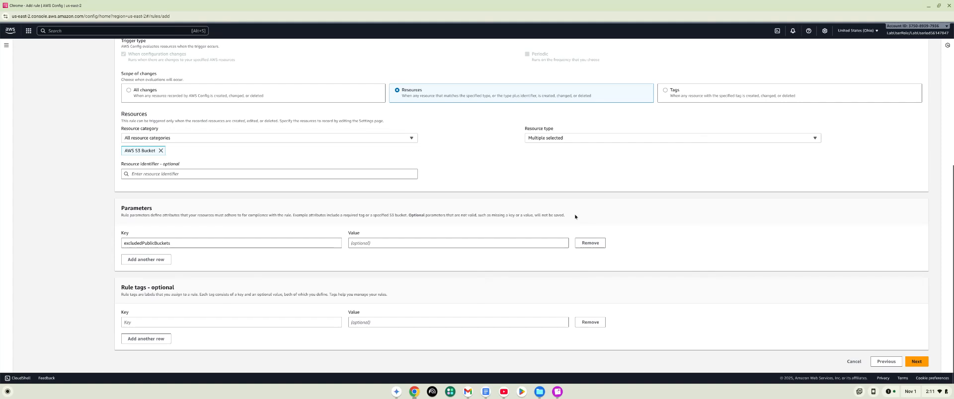
{"action": "left_click", "coordinate": [919, 362]}
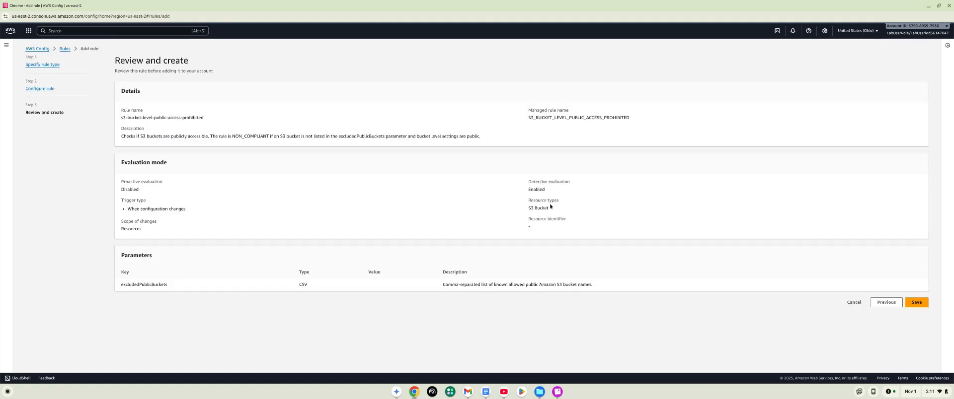
{"action": "left_click", "coordinate": [917, 308]}
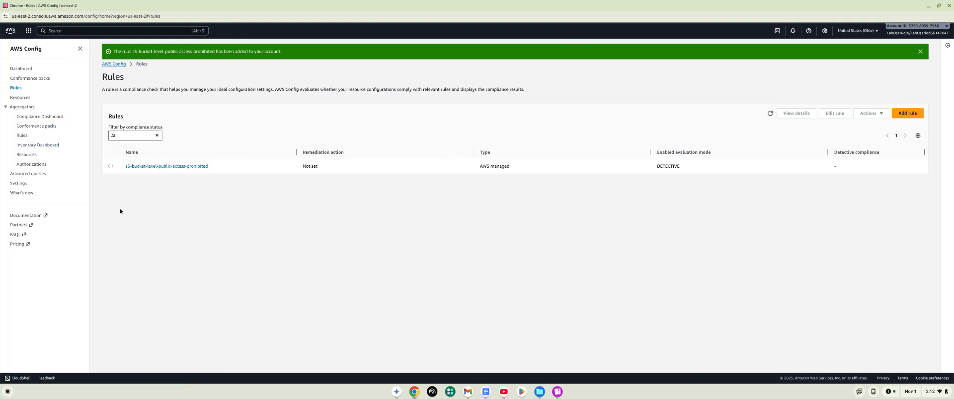
Open the remediation management page for the s3-bucket-level-public-access-prohibited rule
{"action": "left_click", "coordinate": [111, 167]}
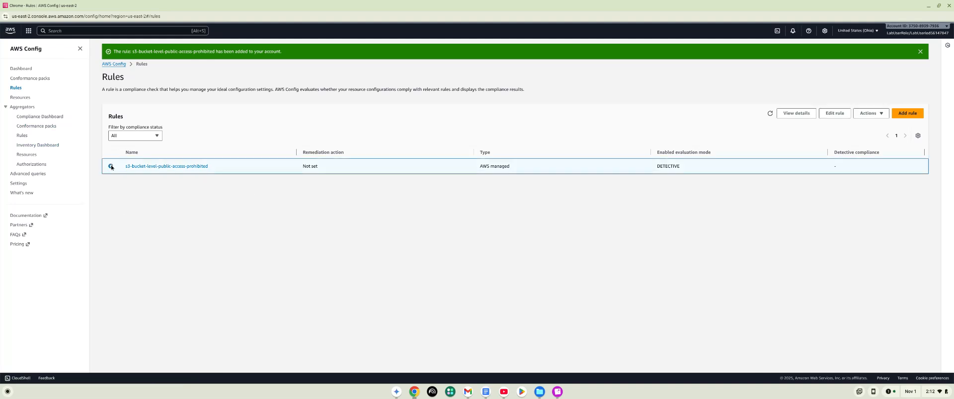
{"action": "left_click", "coordinate": [879, 116]}
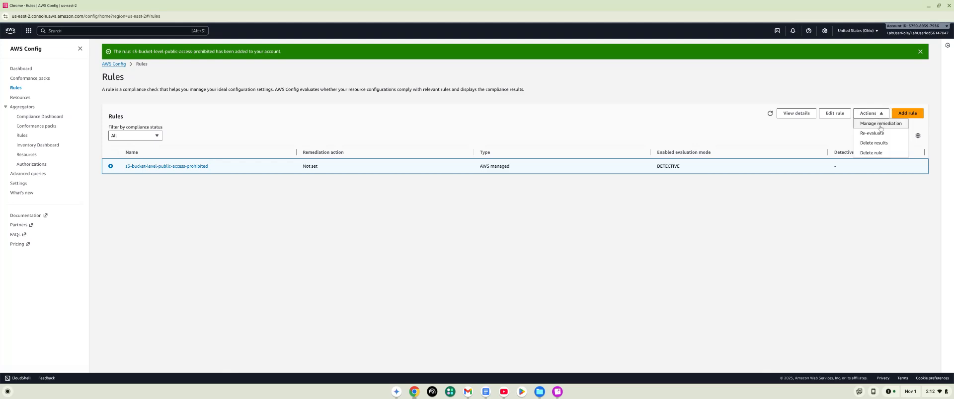
{"action": "left_click", "coordinate": [880, 123]}
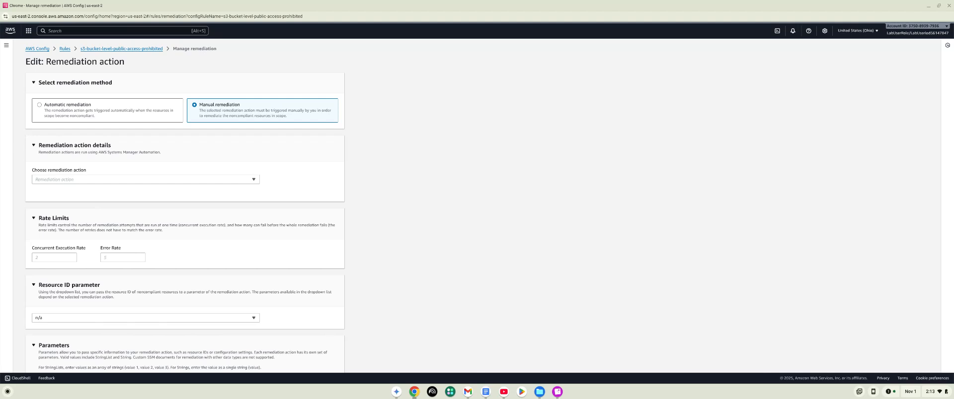
Look up the test bucket in the S3 service, view its contents and return to the rule's remediation page
{"action": "left_click", "coordinate": [136, 32]}
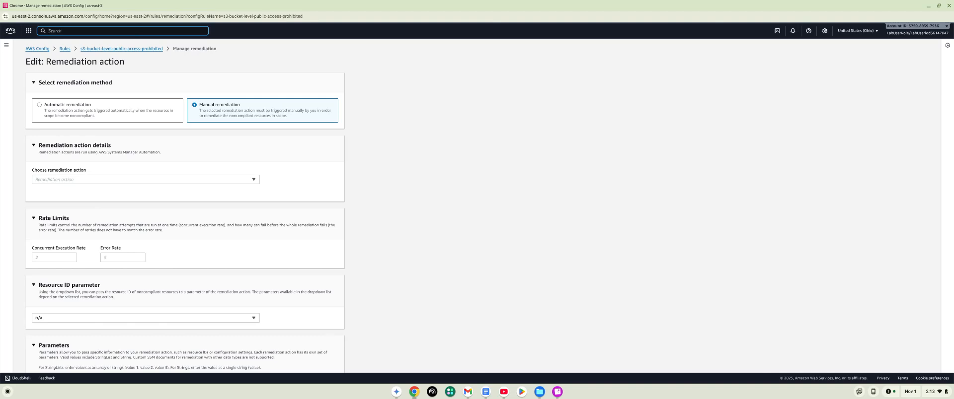
{"action": "type", "text": "S3"}
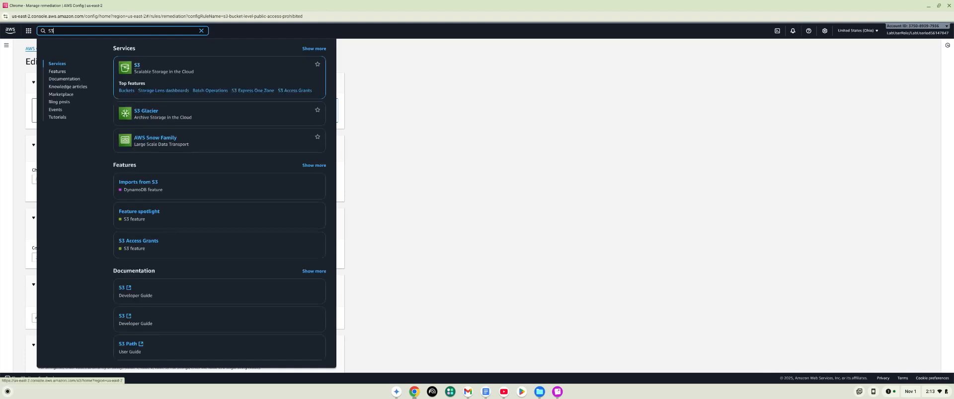
{"action": "left_click", "coordinate": [138, 68]}
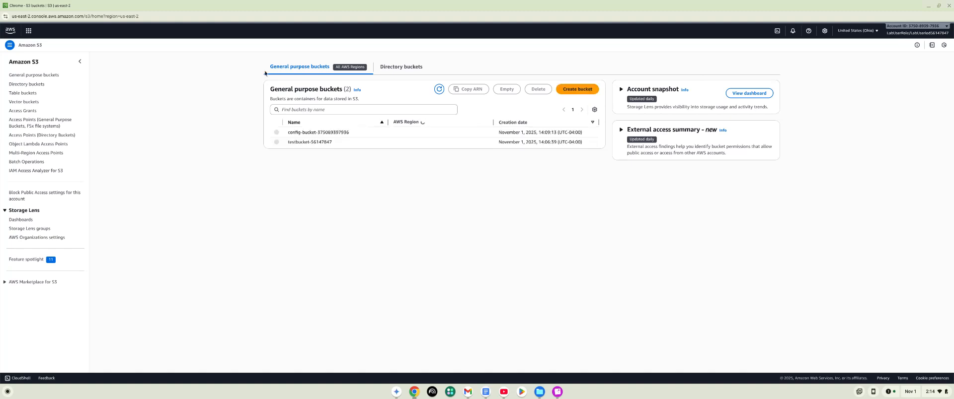
{"action": "left_click", "coordinate": [276, 142]}
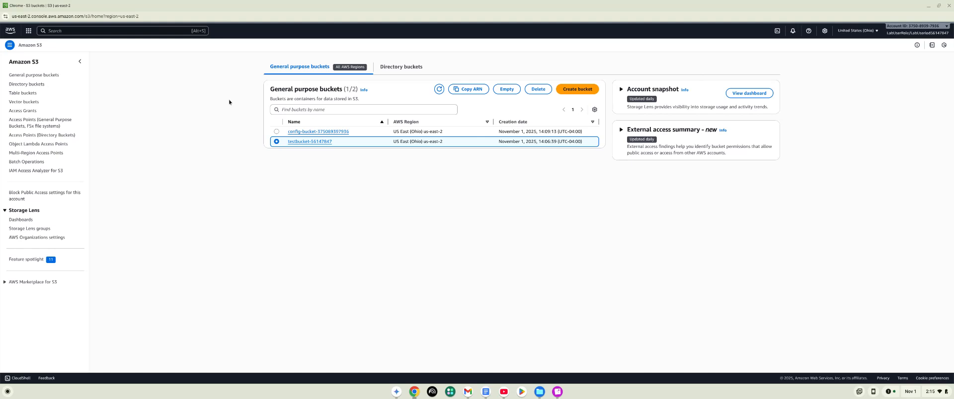
{"action": "left_click", "coordinate": [308, 143]}
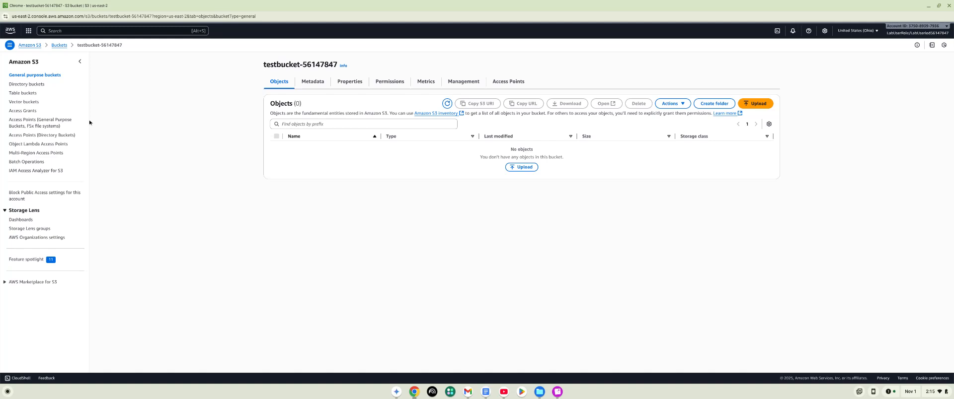
{"action": "right_click", "coordinate": [129, 101]}
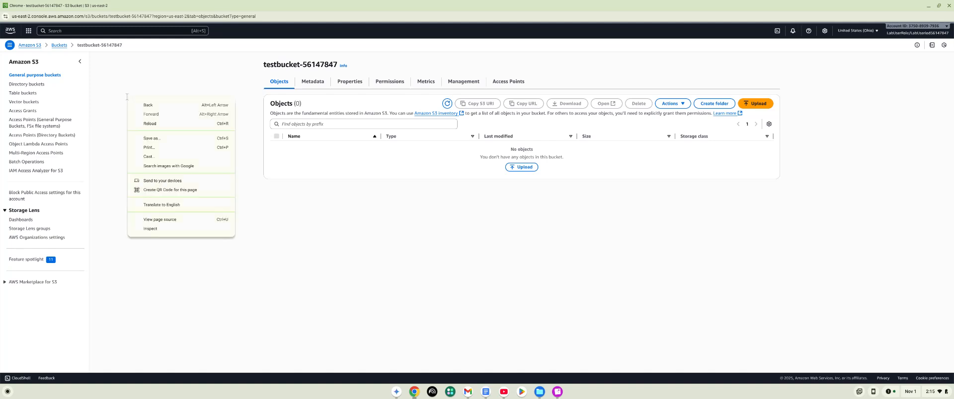
{"action": "left_click", "coordinate": [141, 108]}
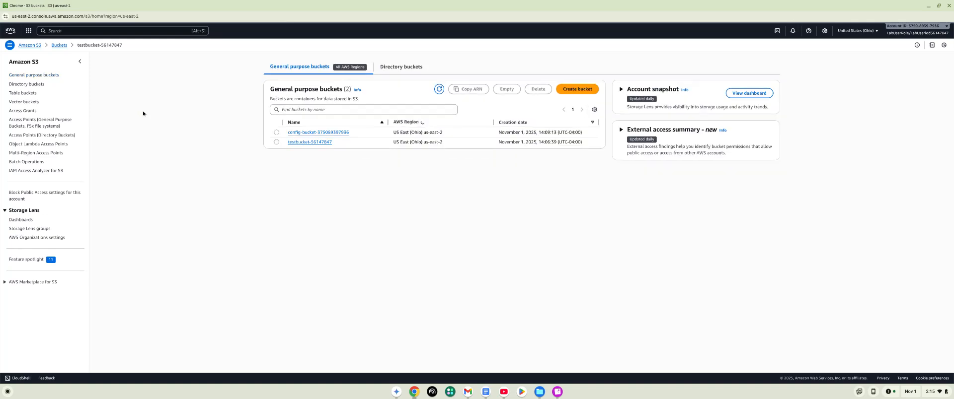
{"action": "right_click", "coordinate": [143, 113]}
{"action": "left_click", "coordinate": [159, 122]}
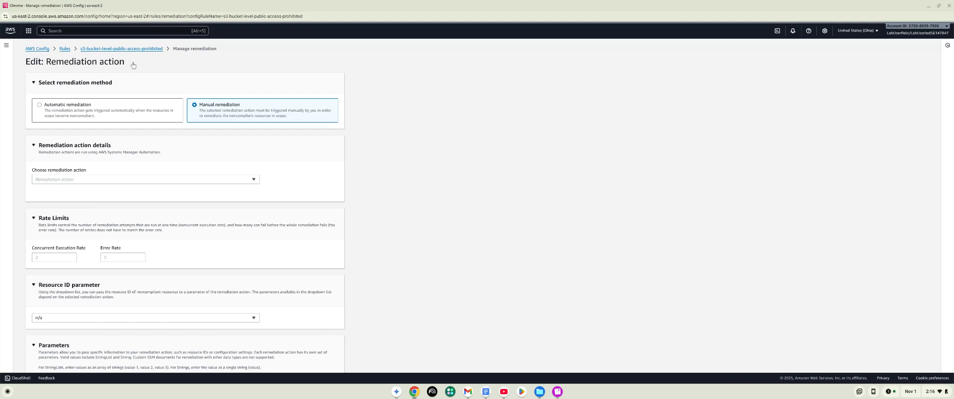
Copy the ARN of AmazonSSMAutomationRole from the IAM roles and return to the rule's remediation page
{"action": "left_click", "coordinate": [127, 31]}
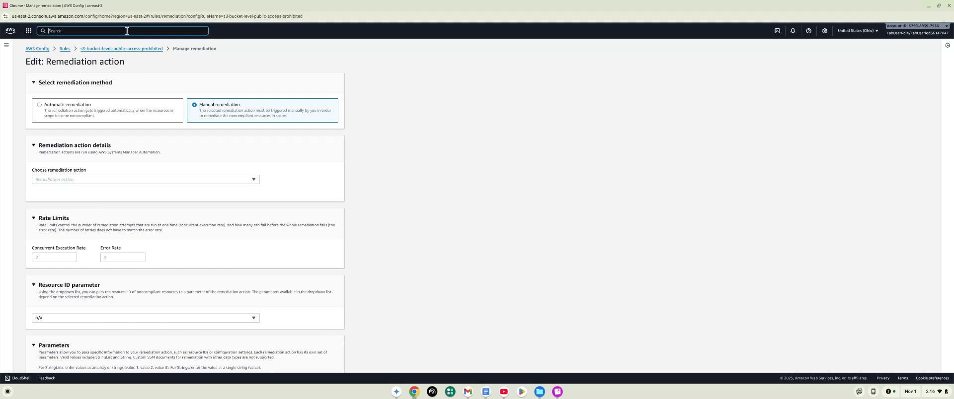
{"action": "type", "text": "IAM"}
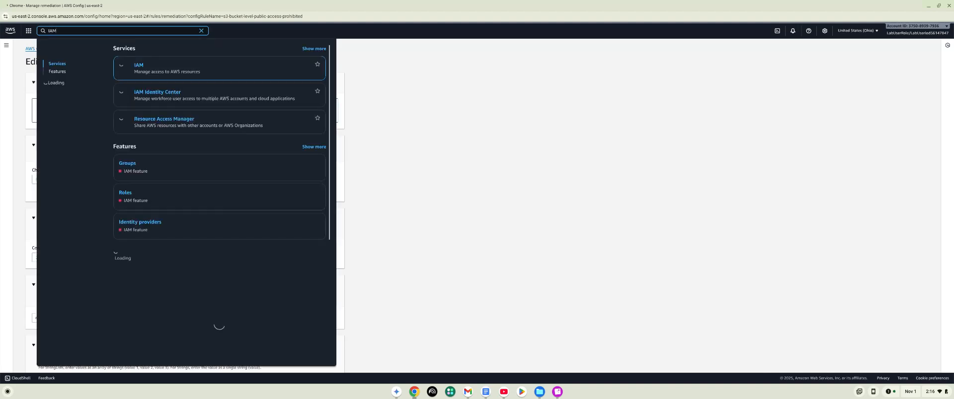
{"action": "left_click", "coordinate": [141, 66]}
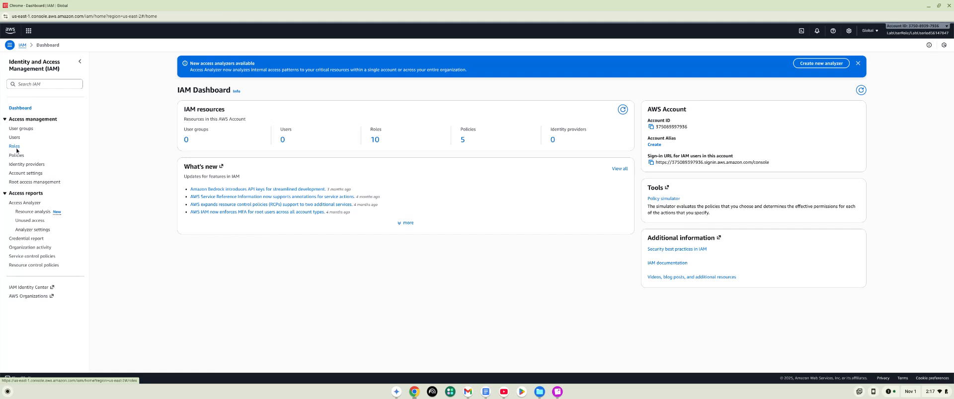
{"action": "left_click", "coordinate": [14, 146]}
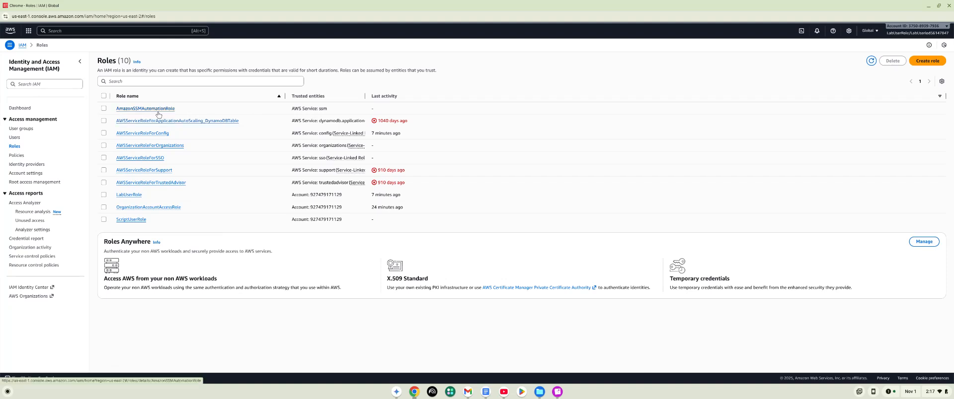
{"action": "left_click", "coordinate": [159, 115]}
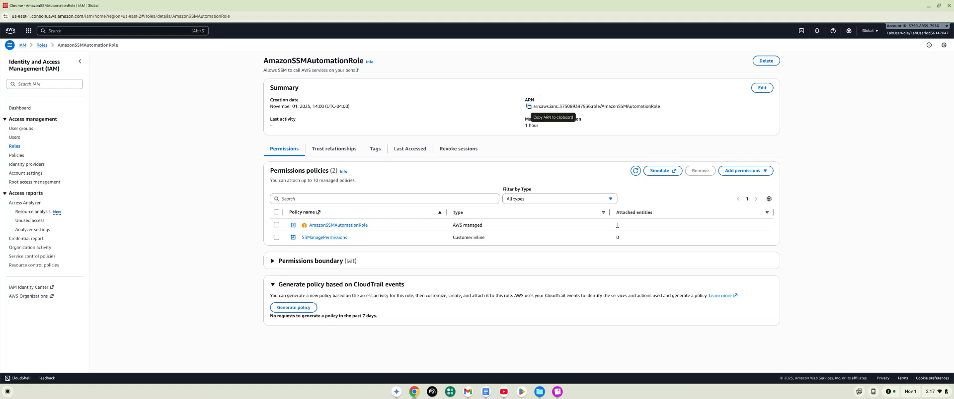
{"action": "left_click", "coordinate": [528, 106]}
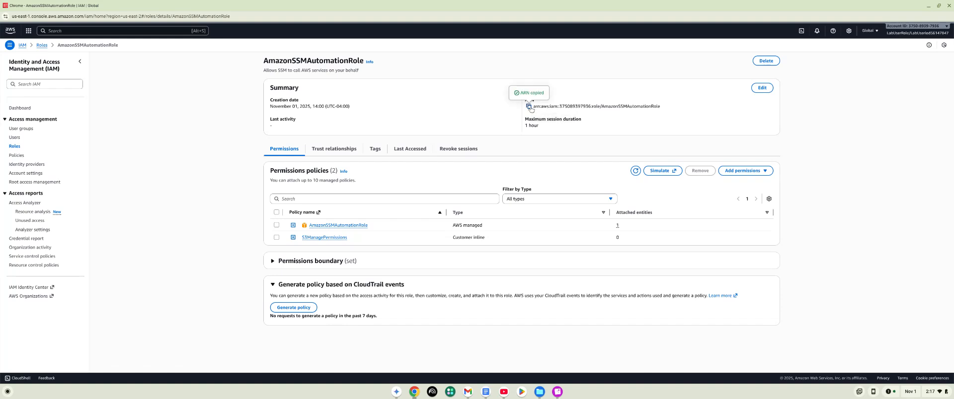
{"action": "right_click", "coordinate": [151, 122]}
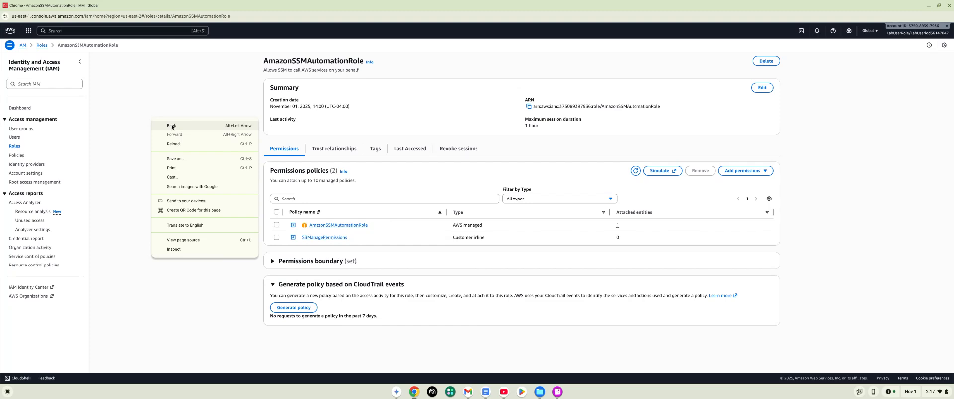
{"action": "left_click", "coordinate": [171, 125]}
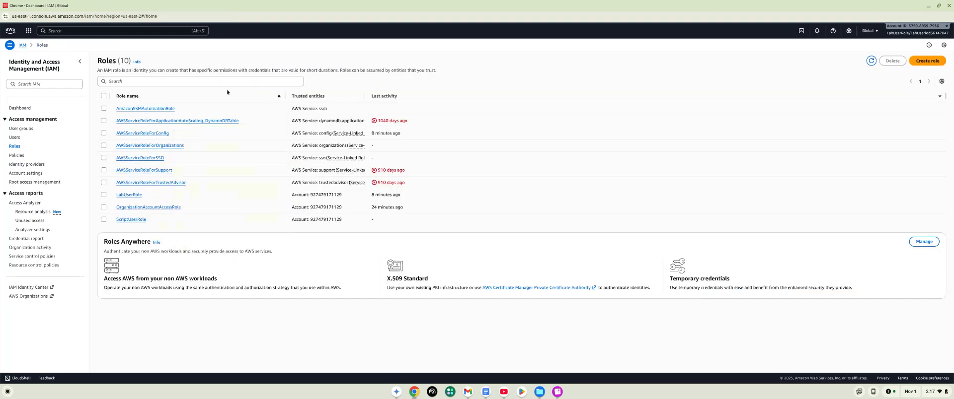
{"action": "right_click", "coordinate": [257, 73]}
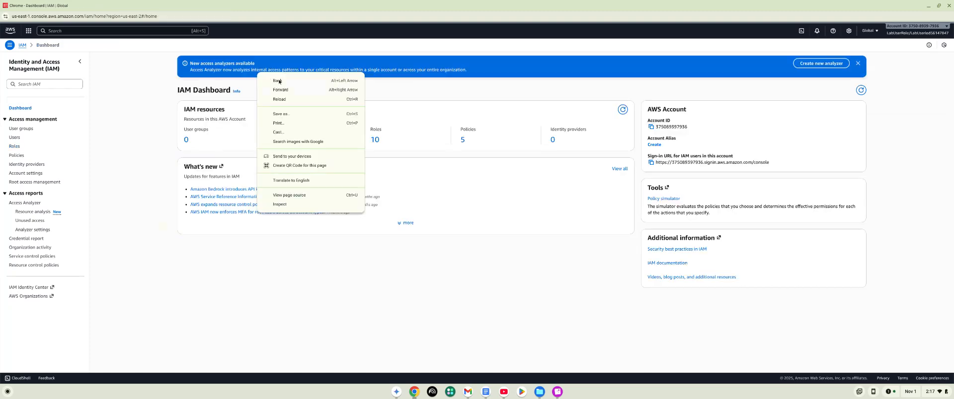
{"action": "left_click", "coordinate": [279, 82]}
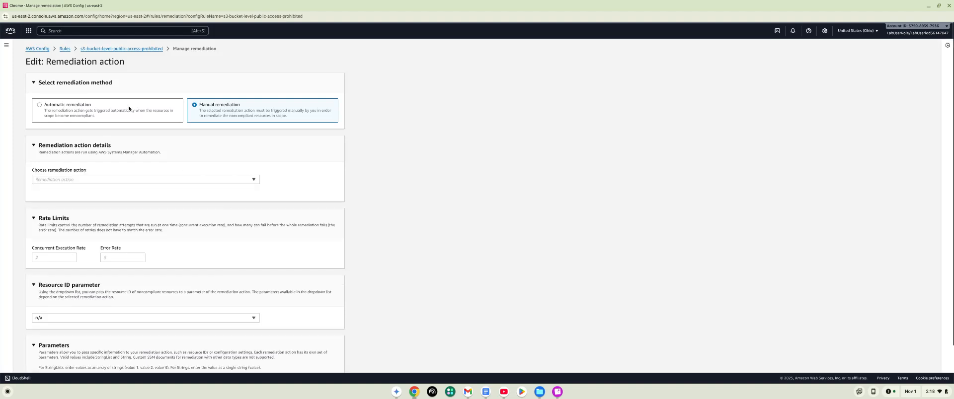
Review the remediation settings and set the remediation method to Automatic remediation
{"action": "scroll", "coordinate": [69, 291], "scroll_direction": "down", "scroll_amount": 1}
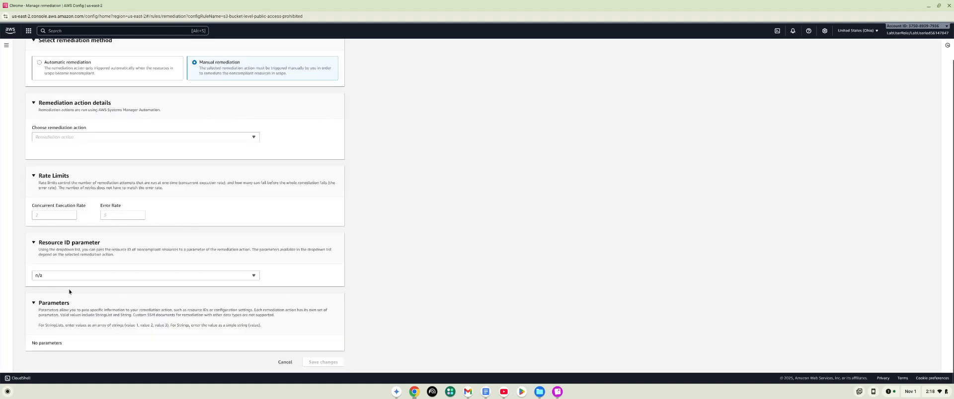
{"action": "left_click", "coordinate": [34, 303]}
{"action": "scroll", "coordinate": [103, 175], "scroll_direction": "up", "scroll_amount": 1}
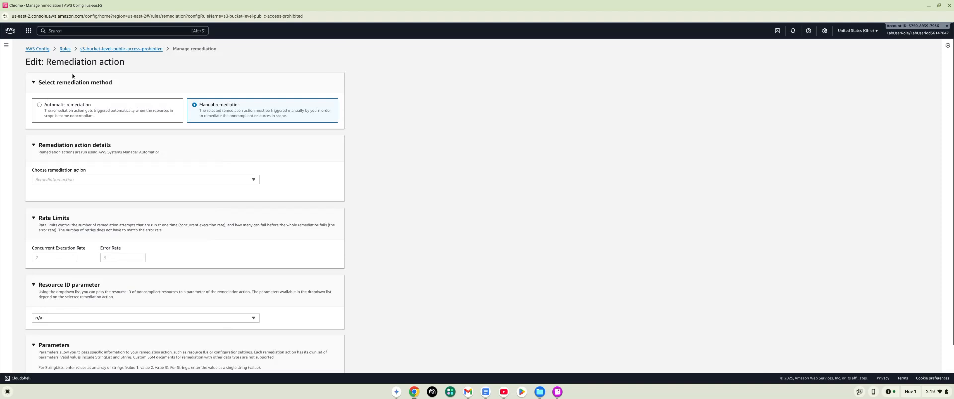
{"action": "left_click", "coordinate": [39, 105]}
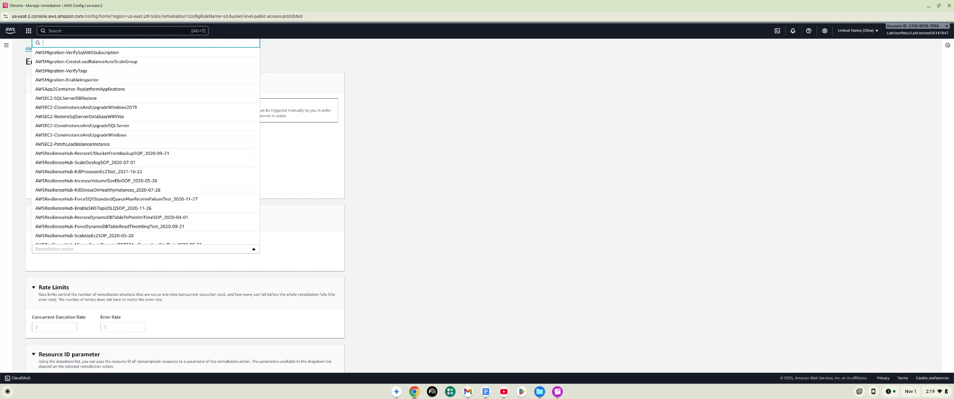
Filter the remediation actions by AWSConfigRemediation-Conf and choose AWSConfigRemediation-ConfigureS3BucketPublicAccessBlock
{"action": "type", "text": "AWSCong"}
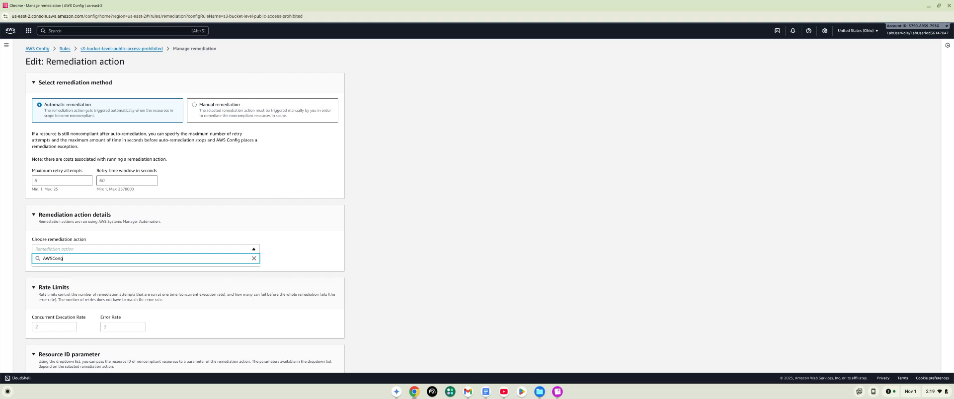
{"action": "key", "text": "BackSpace"}
{"action": "type", "text": "fi"}
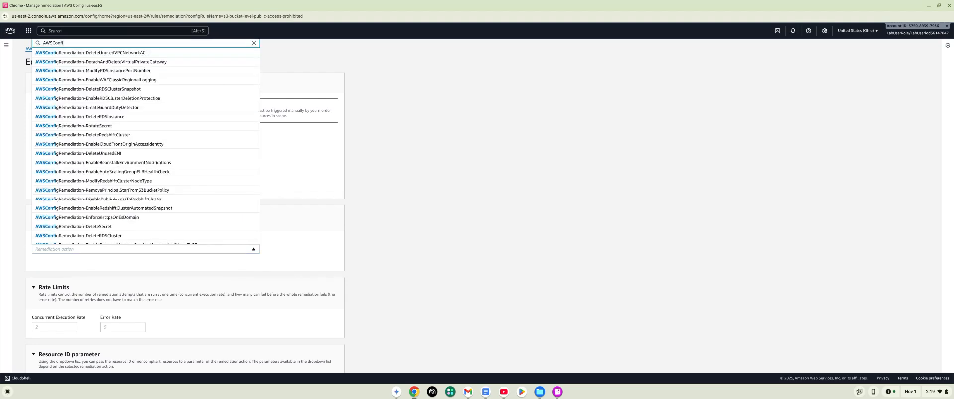
{"action": "type", "text": "gReme"}
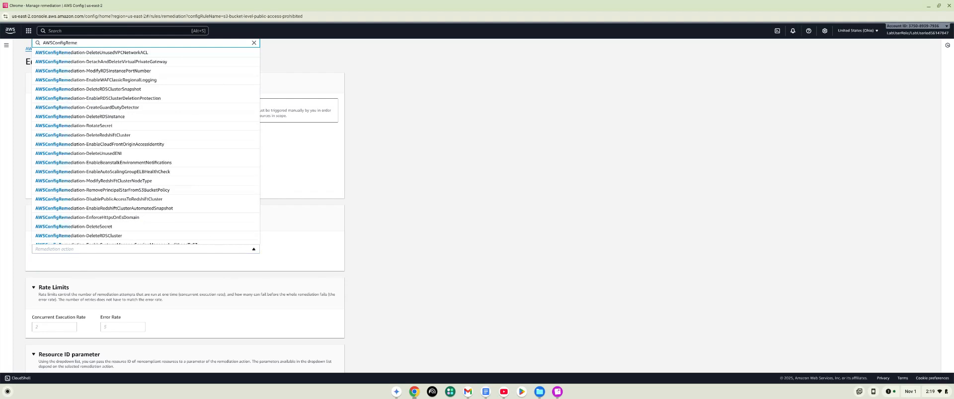
{"action": "type", "text": "diation-"}
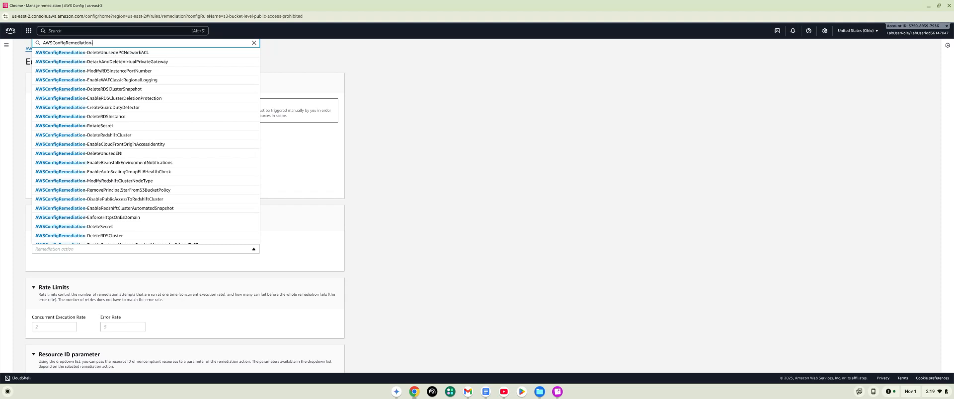
{"action": "type", "text": "Conf"}
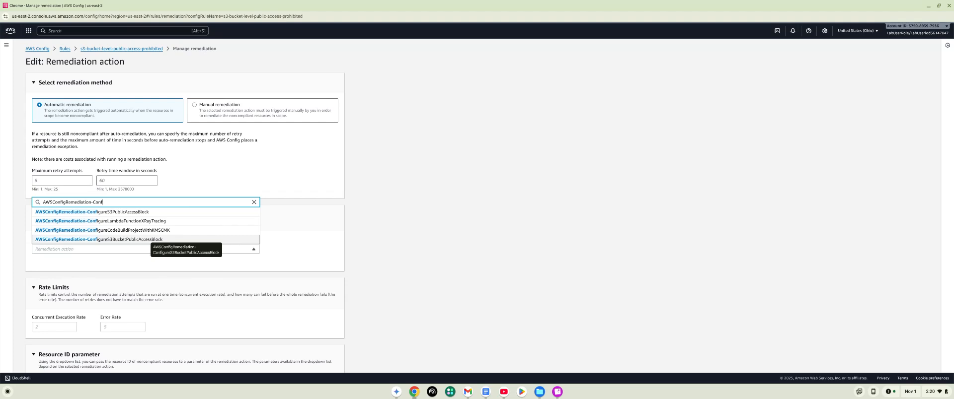
{"action": "left_click", "coordinate": [140, 240]}
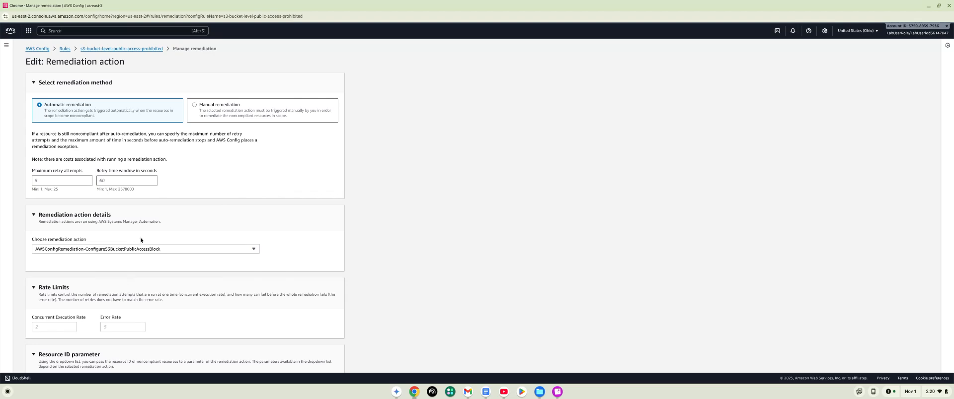
{"action": "scroll", "coordinate": [168, 216], "scroll_direction": "down", "scroll_amount": 4}
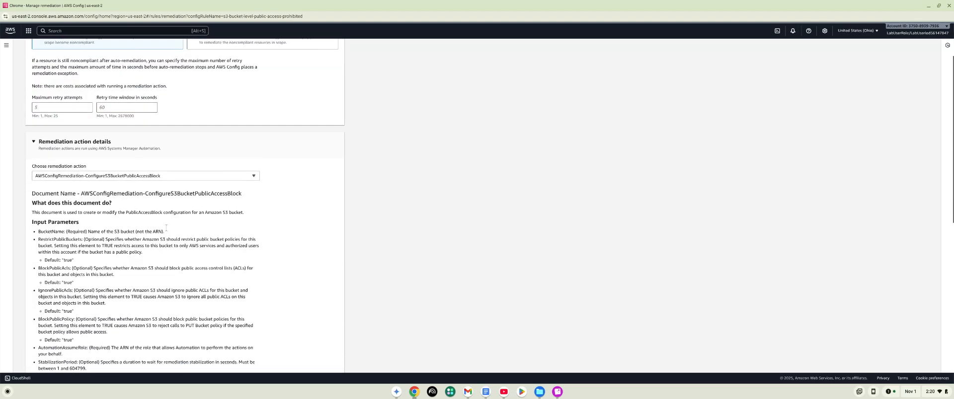
Paste the copied AmazonSSMAutomationRole ARN as the AutomationAssumeRole parameter of the remediation action
{"action": "scroll", "coordinate": [163, 220], "scroll_direction": "down", "scroll_amount": 2}
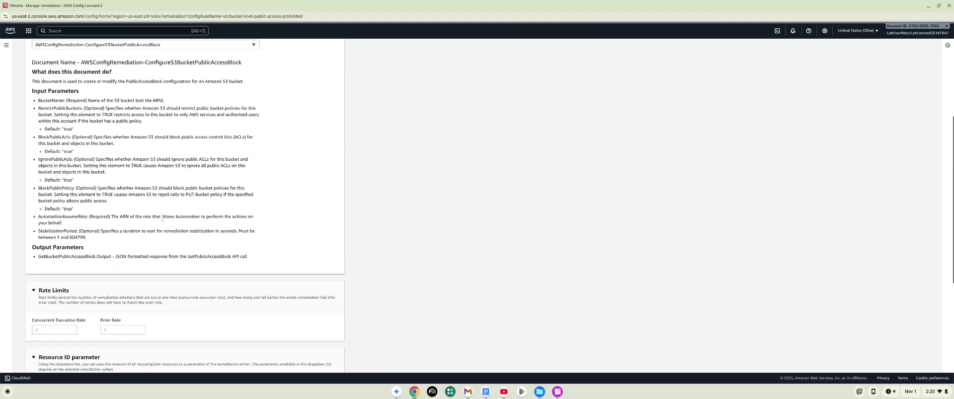
{"action": "scroll", "coordinate": [163, 212], "scroll_direction": "down", "scroll_amount": 3}
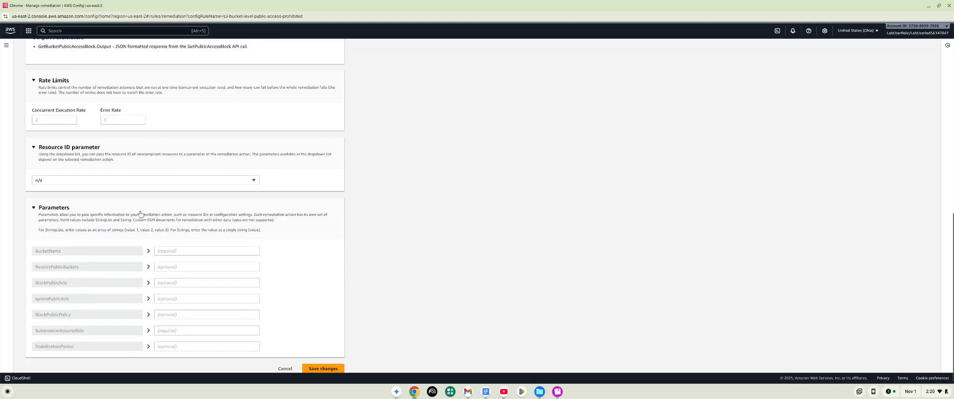
{"action": "scroll", "coordinate": [119, 256], "scroll_direction": "down", "scroll_amount": 1}
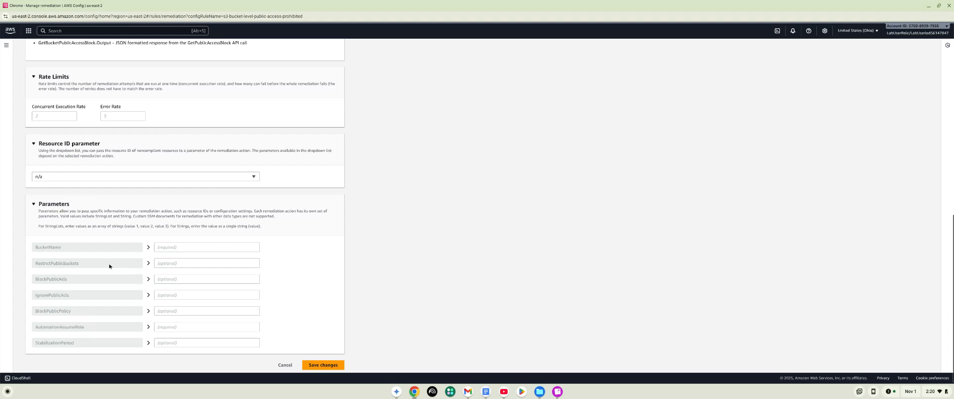
{"action": "left_click", "coordinate": [188, 326]}
{"action": "right_click", "coordinate": [189, 327]}
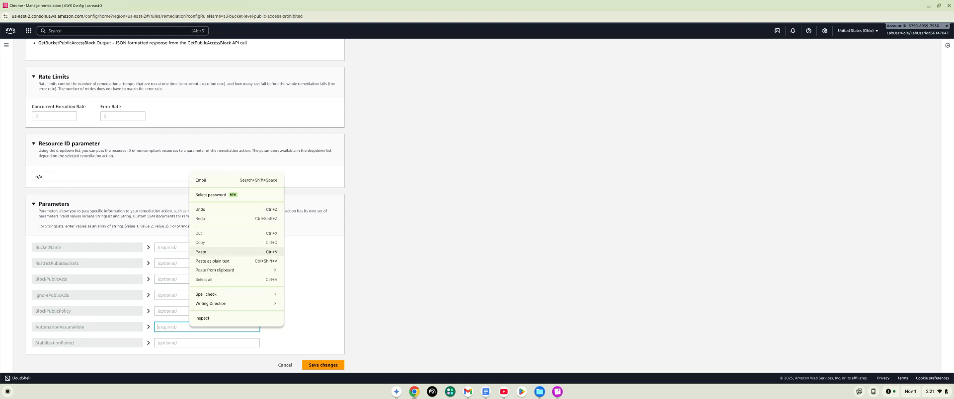
{"action": "left_click", "coordinate": [208, 252]}
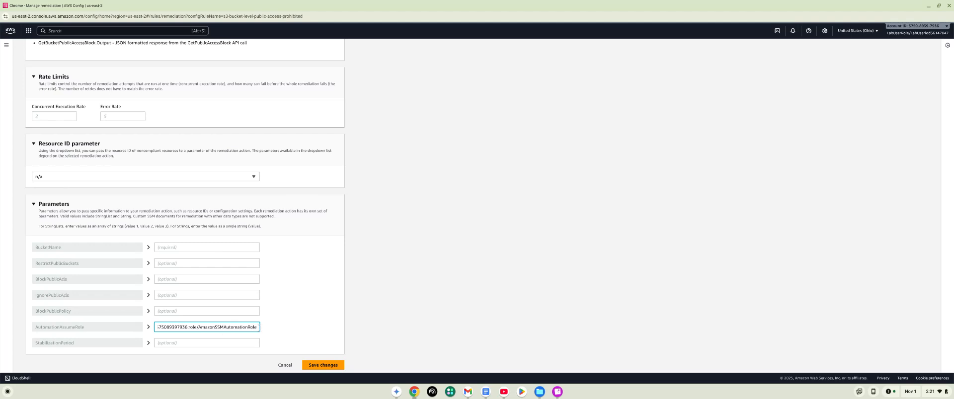
Set the BucketName parameter to testbucket-56147847, check the remediation settings and save the changes
{"action": "left_click", "coordinate": [185, 248]}
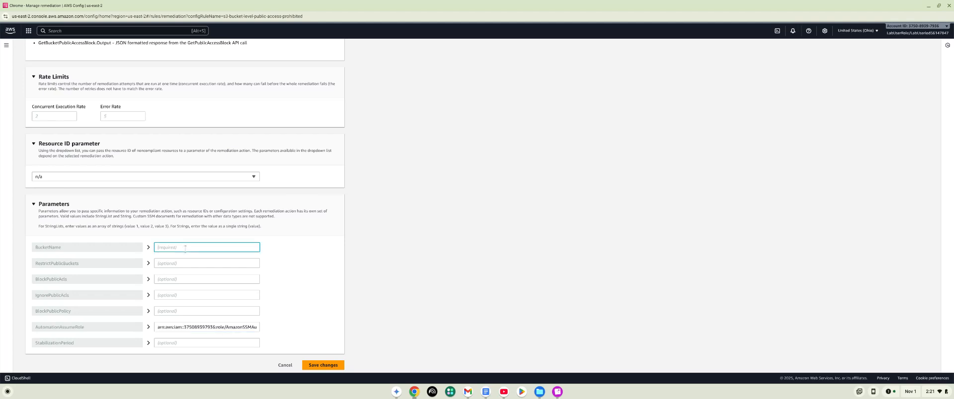
{"action": "type", "text": "testbucket-56147847"}
{"action": "scroll", "coordinate": [179, 224], "scroll_direction": "up", "scroll_amount": 2}
{"action": "scroll", "coordinate": [180, 270], "scroll_direction": "up", "scroll_amount": 7}
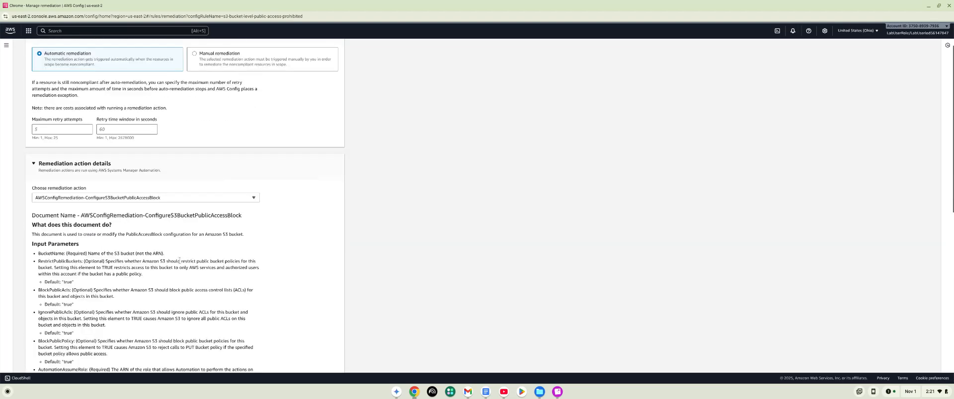
{"action": "scroll", "coordinate": [184, 251], "scroll_direction": "down", "scroll_amount": 2}
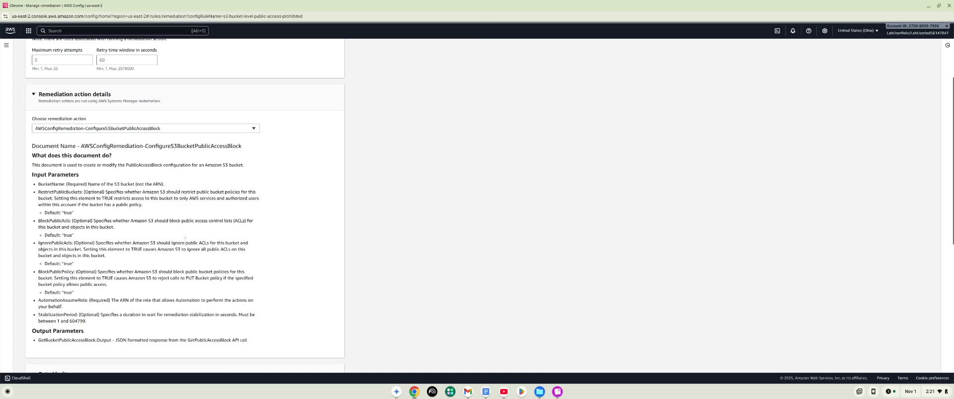
{"action": "scroll", "coordinate": [185, 240], "scroll_direction": "down", "scroll_amount": 4}
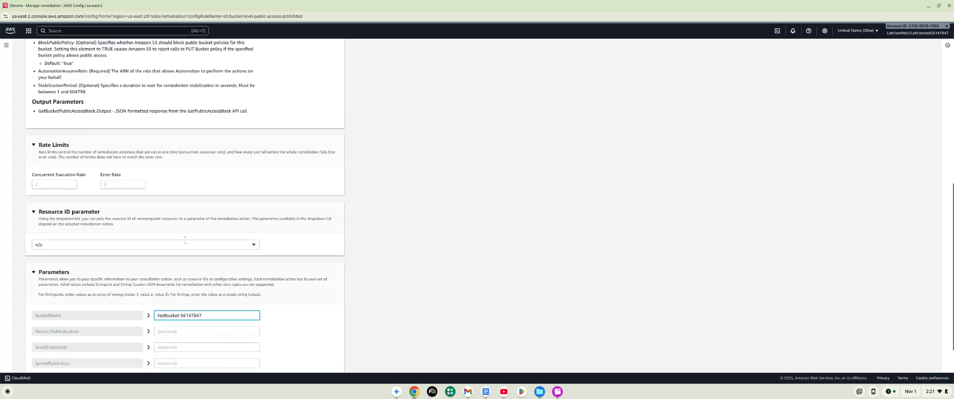
{"action": "scroll", "coordinate": [185, 240], "scroll_direction": "up", "scroll_amount": 5}
{"action": "scroll", "coordinate": [193, 238], "scroll_direction": "down", "scroll_amount": 5}
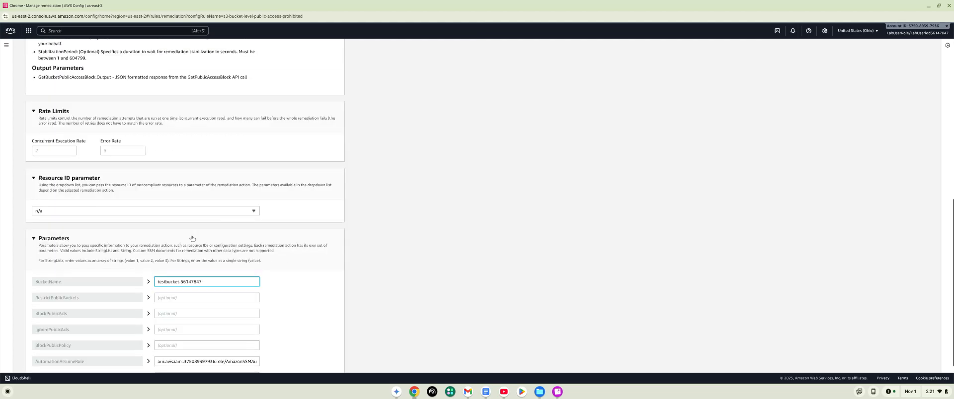
{"action": "scroll", "coordinate": [192, 238], "scroll_direction": "down", "scroll_amount": 1}
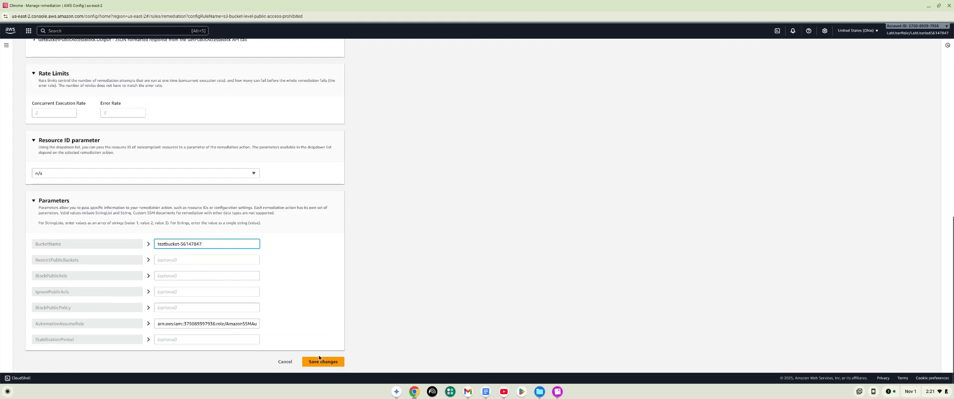
{"action": "left_click", "coordinate": [321, 364]}
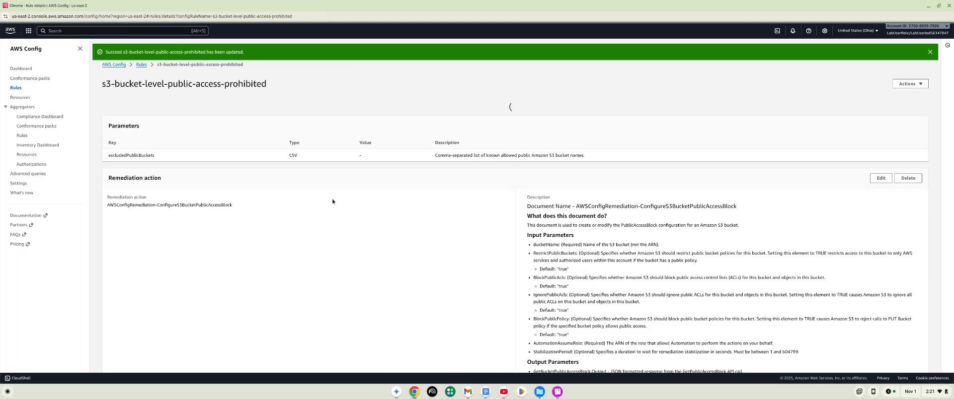
Review the rule's saved remediation parameters and refresh the noncompliant resources in scope to check the test bucket's remediation status
{"action": "scroll", "coordinate": [332, 201], "scroll_direction": "down", "scroll_amount": 3}
{"action": "scroll", "coordinate": [346, 196], "scroll_direction": "down", "scroll_amount": 1}
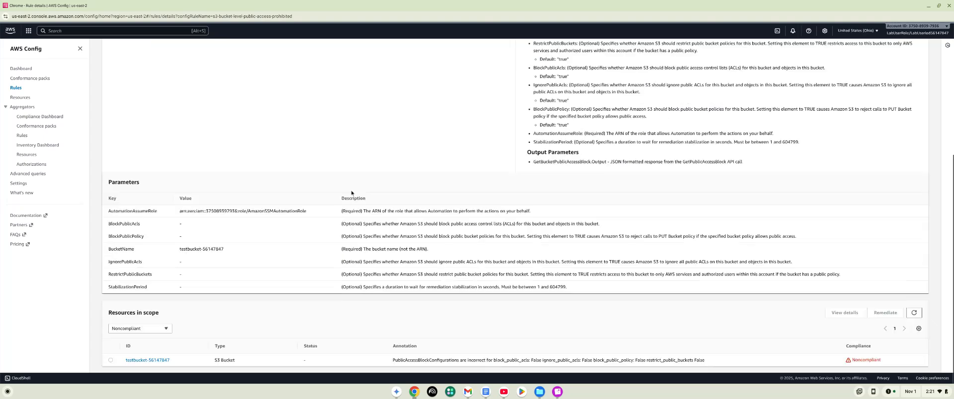
{"action": "scroll", "coordinate": [426, 175], "scroll_direction": "up", "scroll_amount": 1}
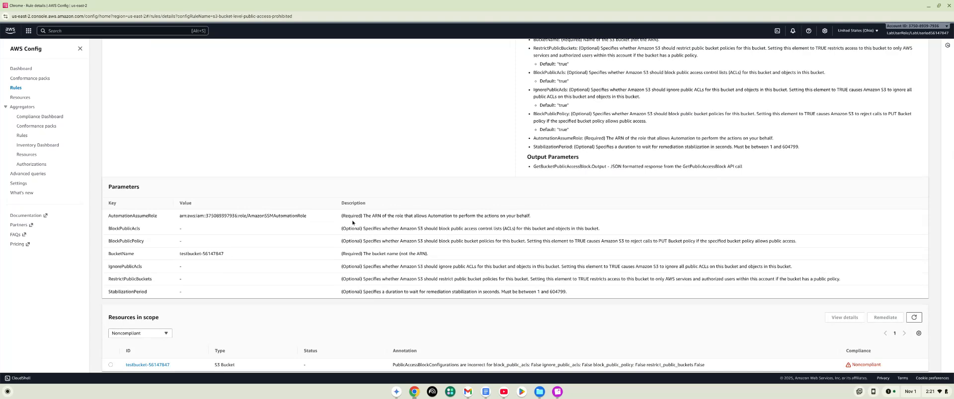
{"action": "scroll", "coordinate": [518, 304], "scroll_direction": "down", "scroll_amount": 1}
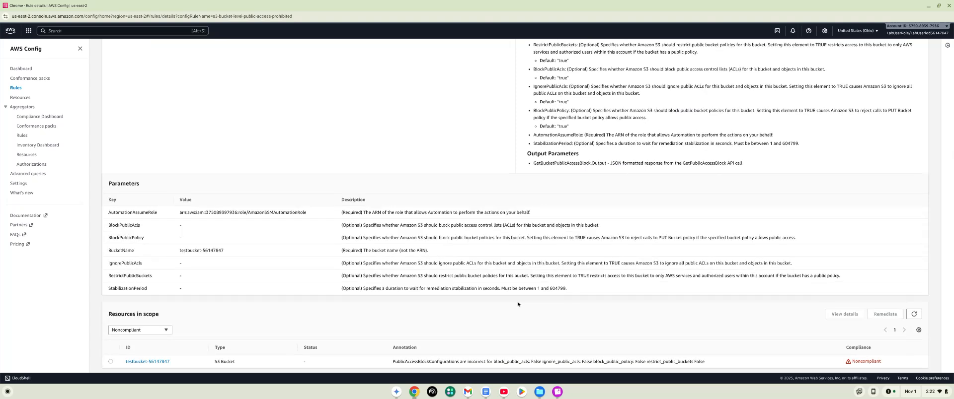
{"action": "scroll", "coordinate": [155, 364], "scroll_direction": "down", "scroll_amount": 1}
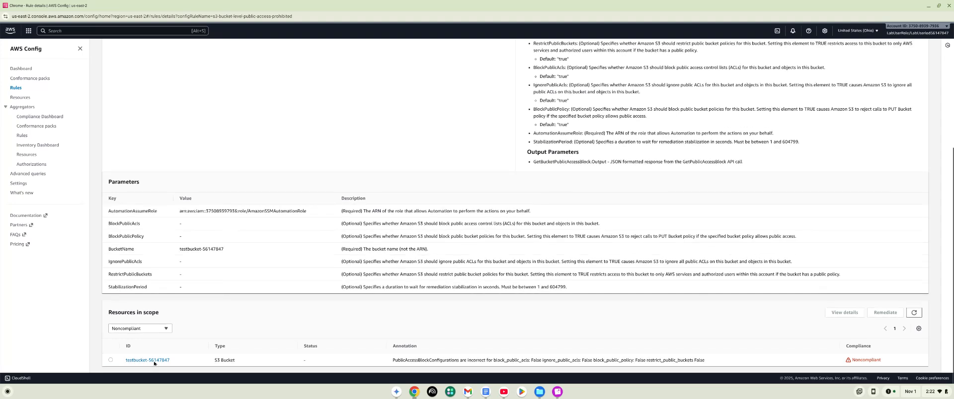
{"action": "scroll", "coordinate": [155, 351], "scroll_direction": "up", "scroll_amount": 4}
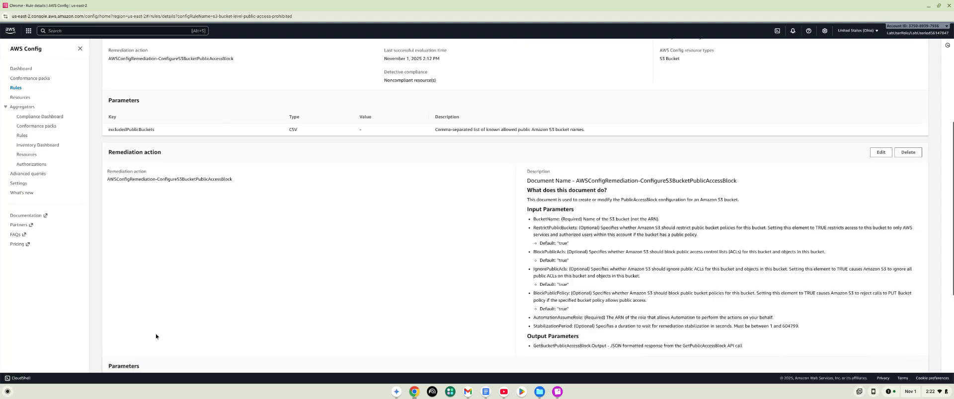
{"action": "scroll", "coordinate": [155, 337], "scroll_direction": "down", "scroll_amount": 4}
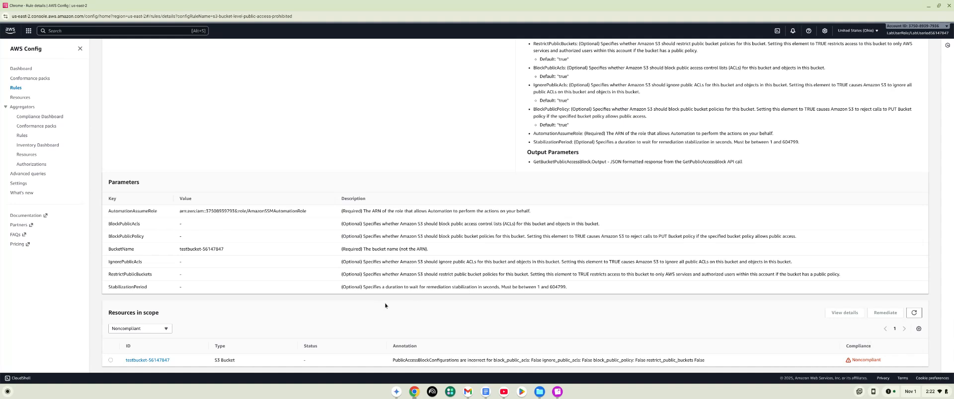
{"action": "left_click", "coordinate": [111, 360]}
{"action": "left_click", "coordinate": [917, 313]}
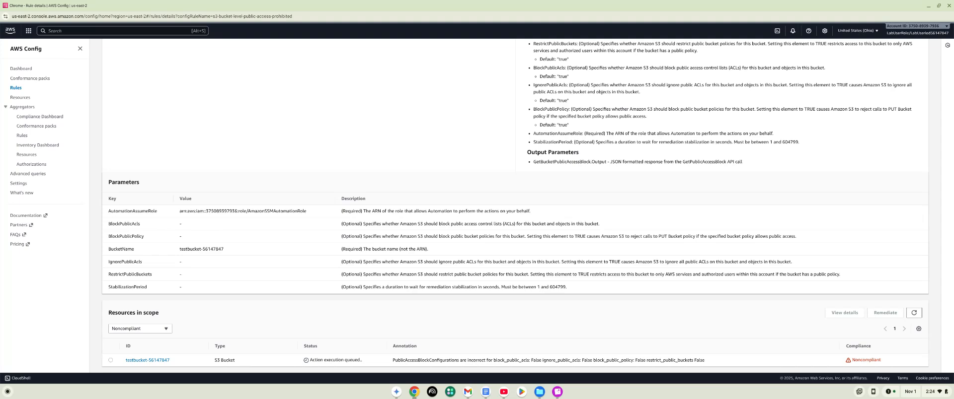
{"action": "left_click", "coordinate": [914, 314]}
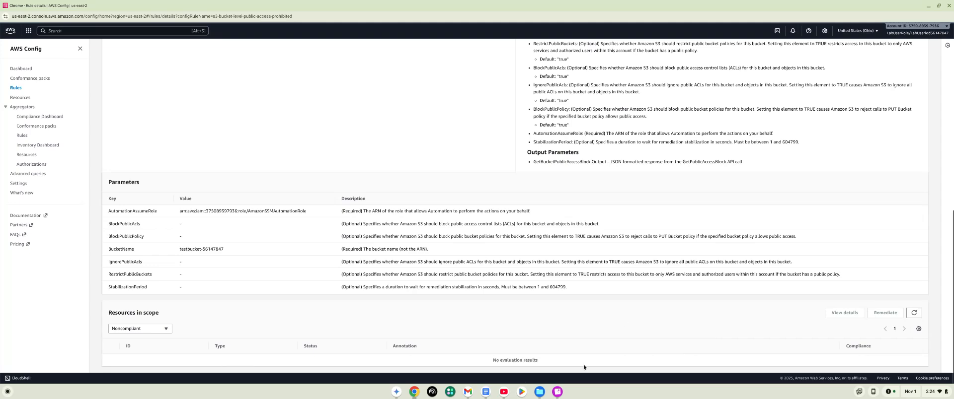
Re-evaluate the s3-bucket-level-public-access-prohibited rule and reload its details page
{"action": "scroll", "coordinate": [626, 324], "scroll_direction": "up", "scroll_amount": 8}
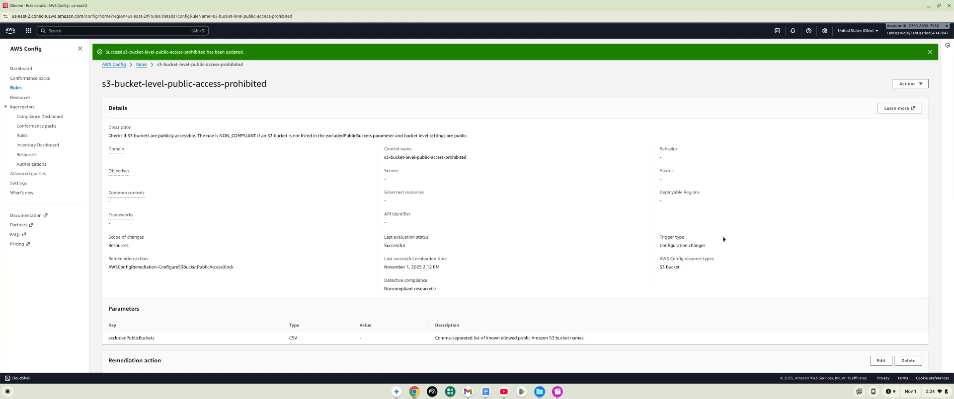
{"action": "left_click", "coordinate": [909, 83]}
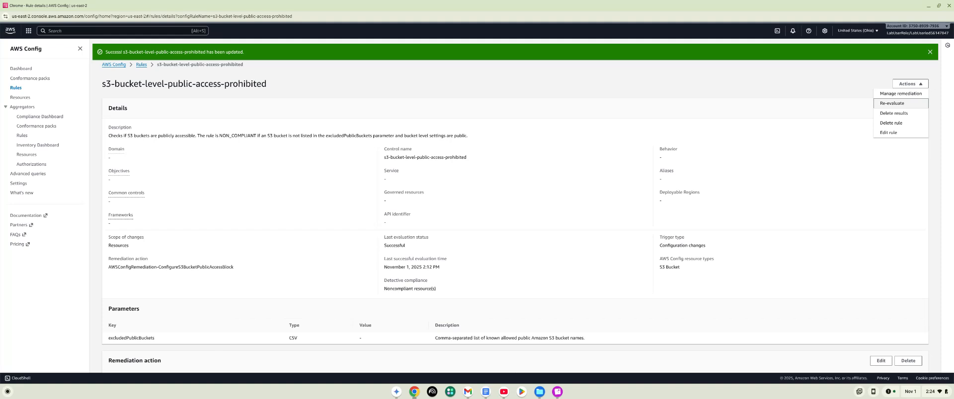
{"action": "left_click", "coordinate": [899, 105]}
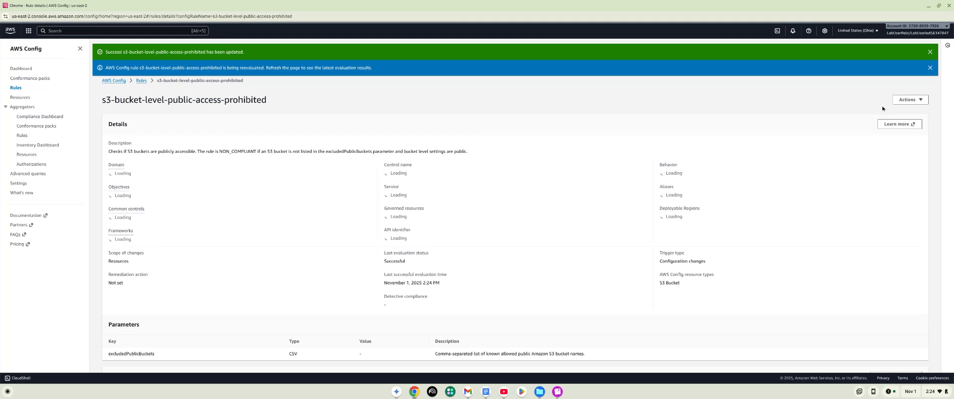
{"action": "right_click", "coordinate": [667, 103]}
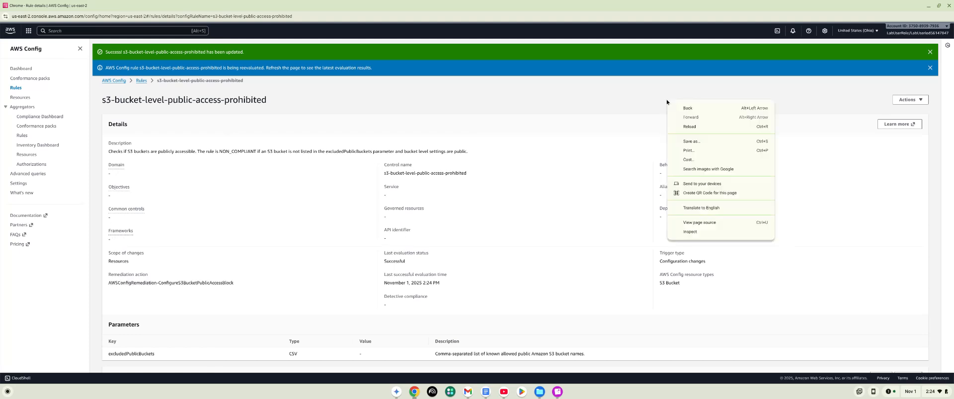
{"action": "left_click", "coordinate": [688, 126]}
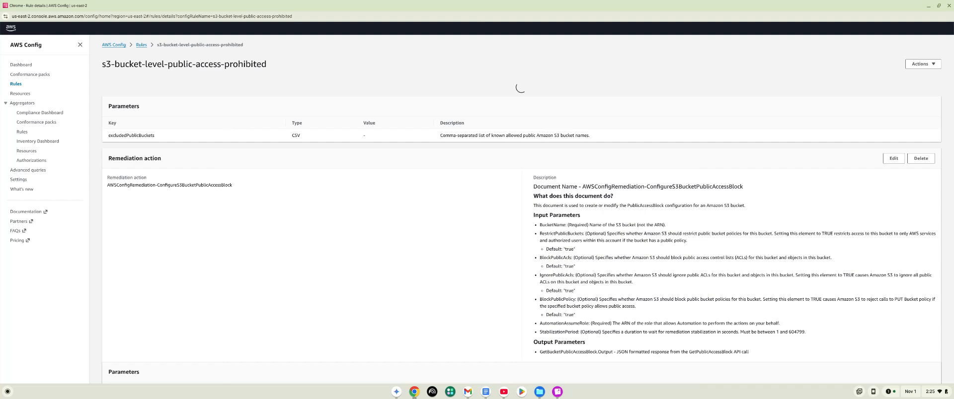
Examine the re-evaluated rule's detective compliance, remediation parameters and resources in scope
{"action": "scroll", "coordinate": [648, 159], "scroll_direction": "down", "scroll_amount": 1}
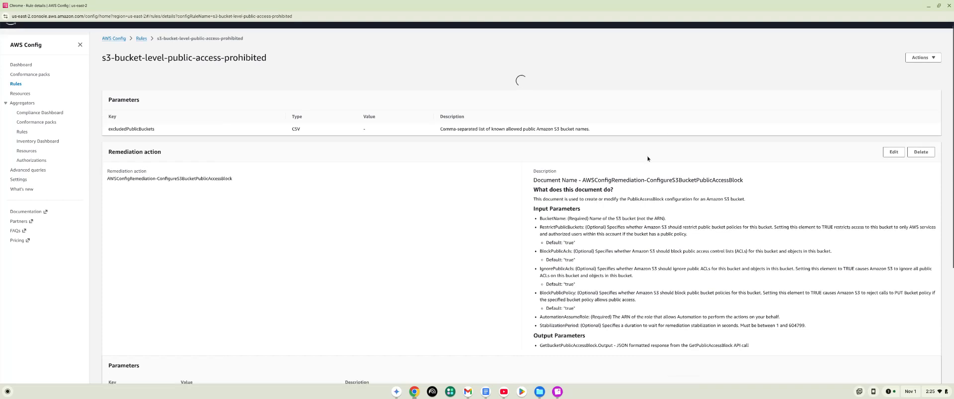
{"action": "scroll", "coordinate": [647, 159], "scroll_direction": "down", "scroll_amount": 2}
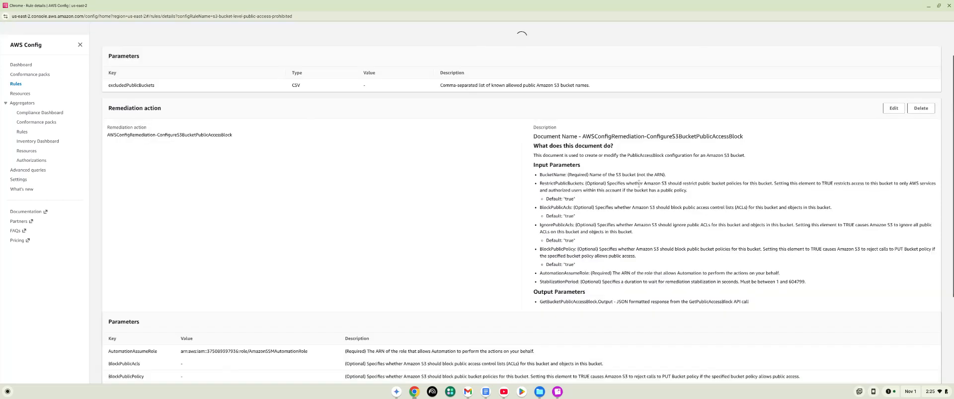
{"action": "scroll", "coordinate": [516, 169], "scroll_direction": "down", "scroll_amount": 1}
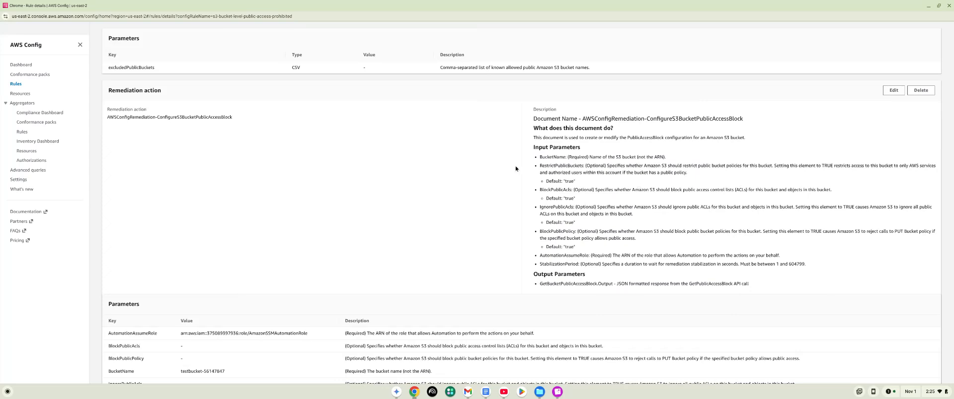
{"action": "scroll", "coordinate": [515, 169], "scroll_direction": "down", "scroll_amount": 5}
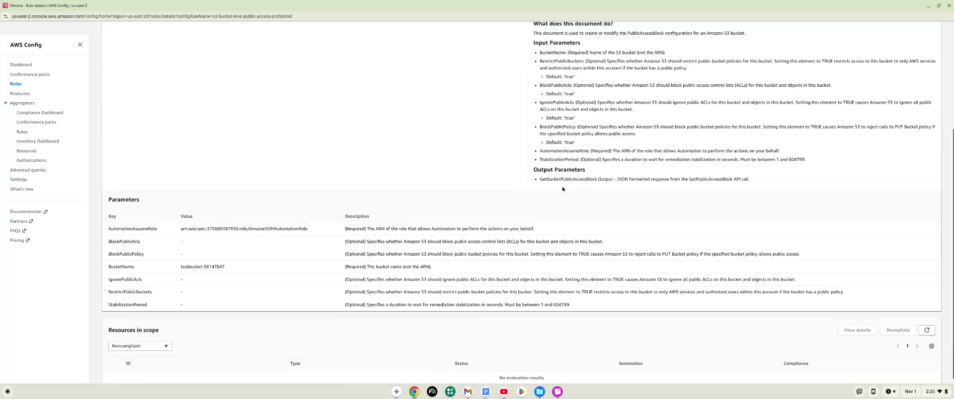
{"action": "scroll", "coordinate": [171, 79], "scroll_direction": "up", "scroll_amount": 15}
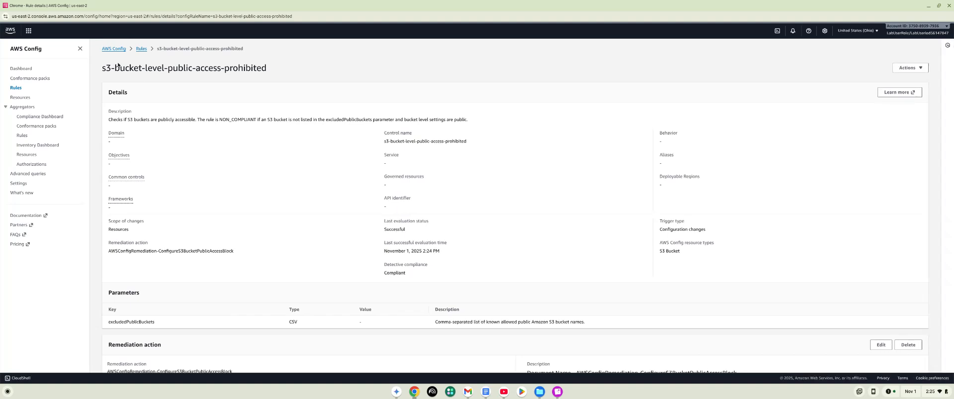
{"action": "scroll", "coordinate": [143, 105], "scroll_direction": "down", "scroll_amount": 10}
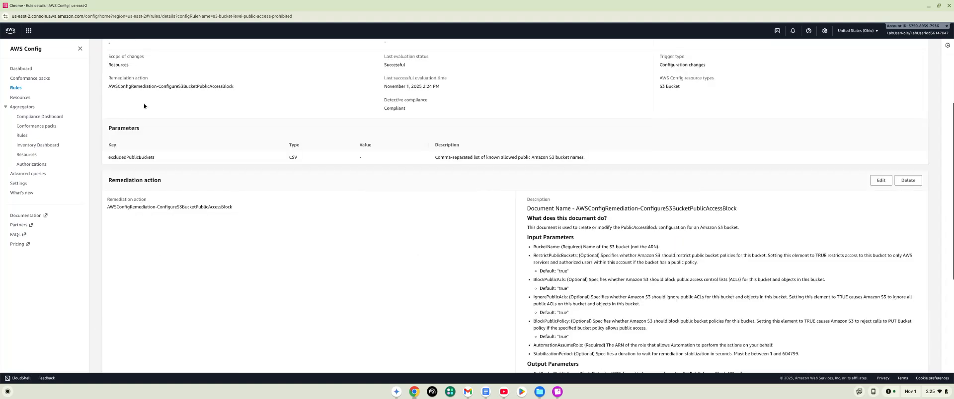
{"action": "scroll", "coordinate": [152, 95], "scroll_direction": "up", "scroll_amount": 10}
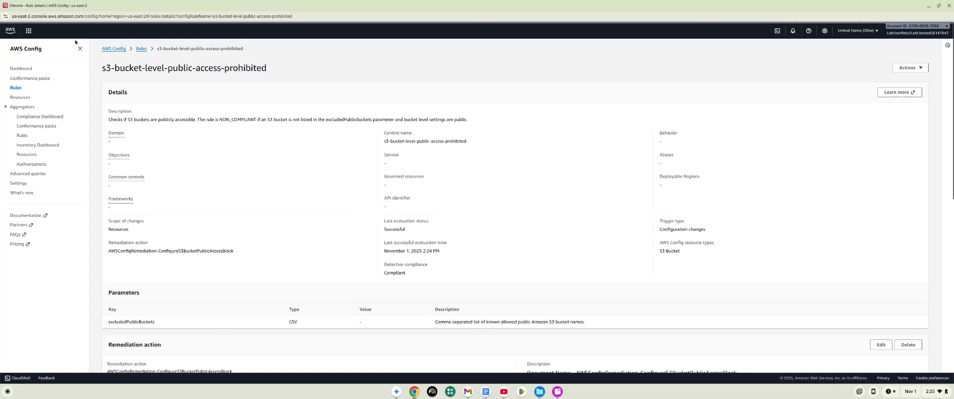
Look up testbucket-56147847 in the S3 service and view the individual Block Public Access settings in its permissions
{"action": "left_click", "coordinate": [56, 30]}
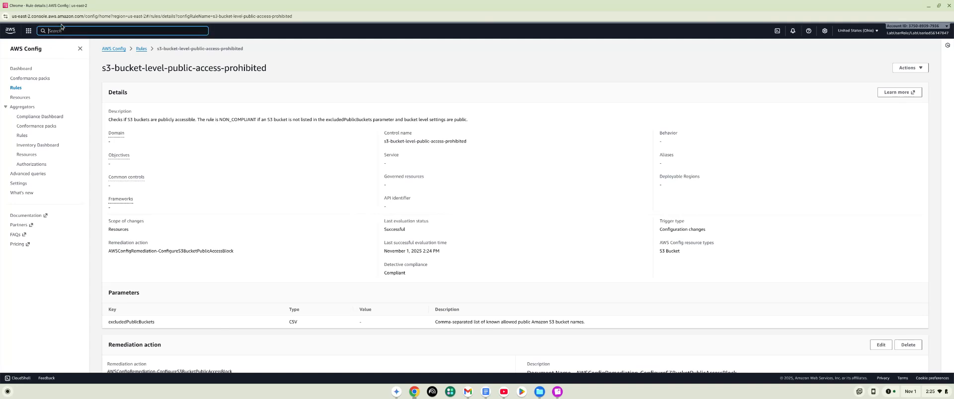
{"action": "type", "text": "S3"}
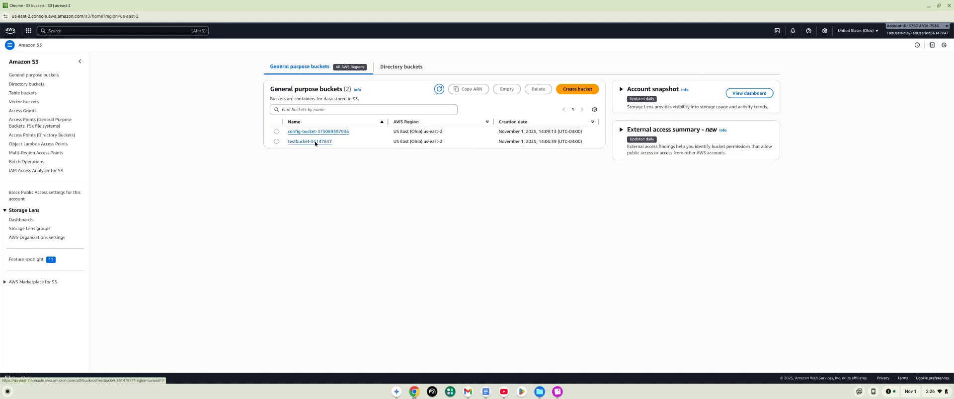
{"action": "left_click", "coordinate": [315, 142]}
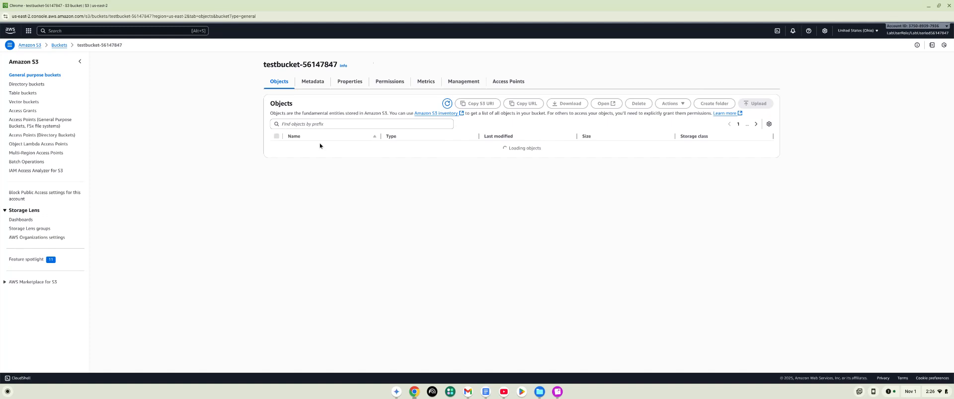
{"action": "left_click", "coordinate": [399, 83]}
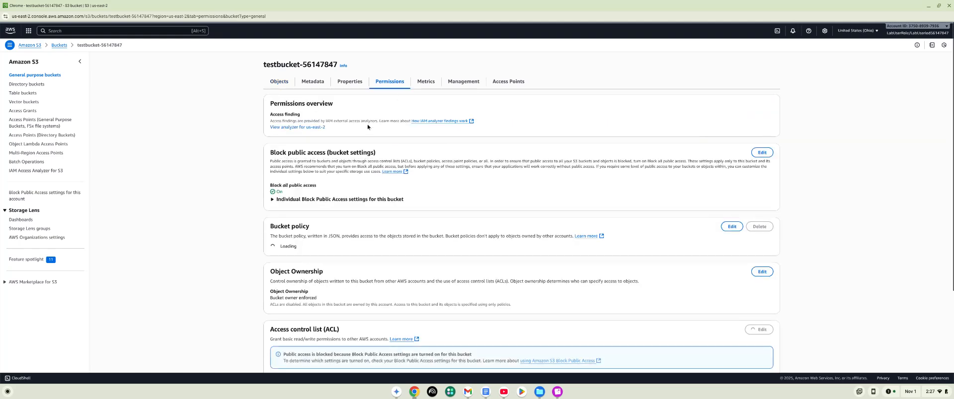
{"action": "scroll", "coordinate": [299, 167], "scroll_direction": "down", "scroll_amount": 1}
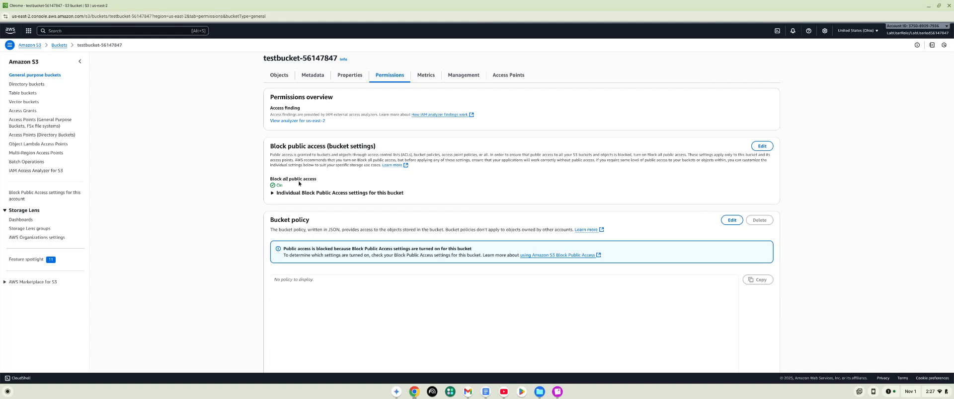
{"action": "left_click", "coordinate": [272, 194]}
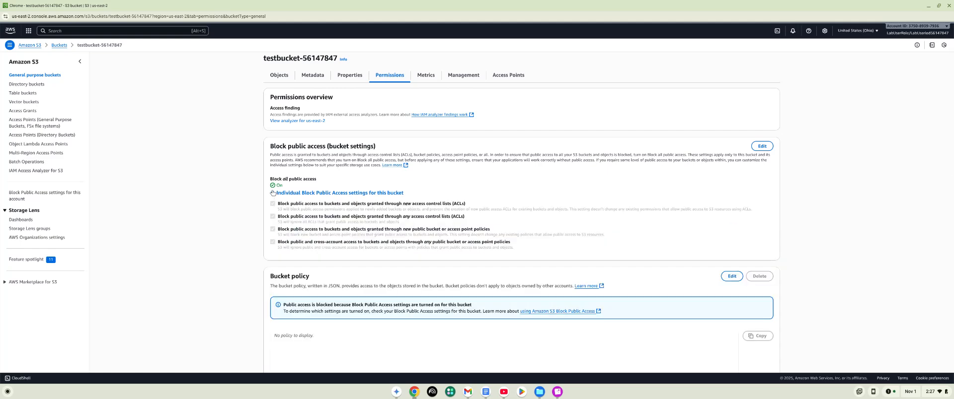